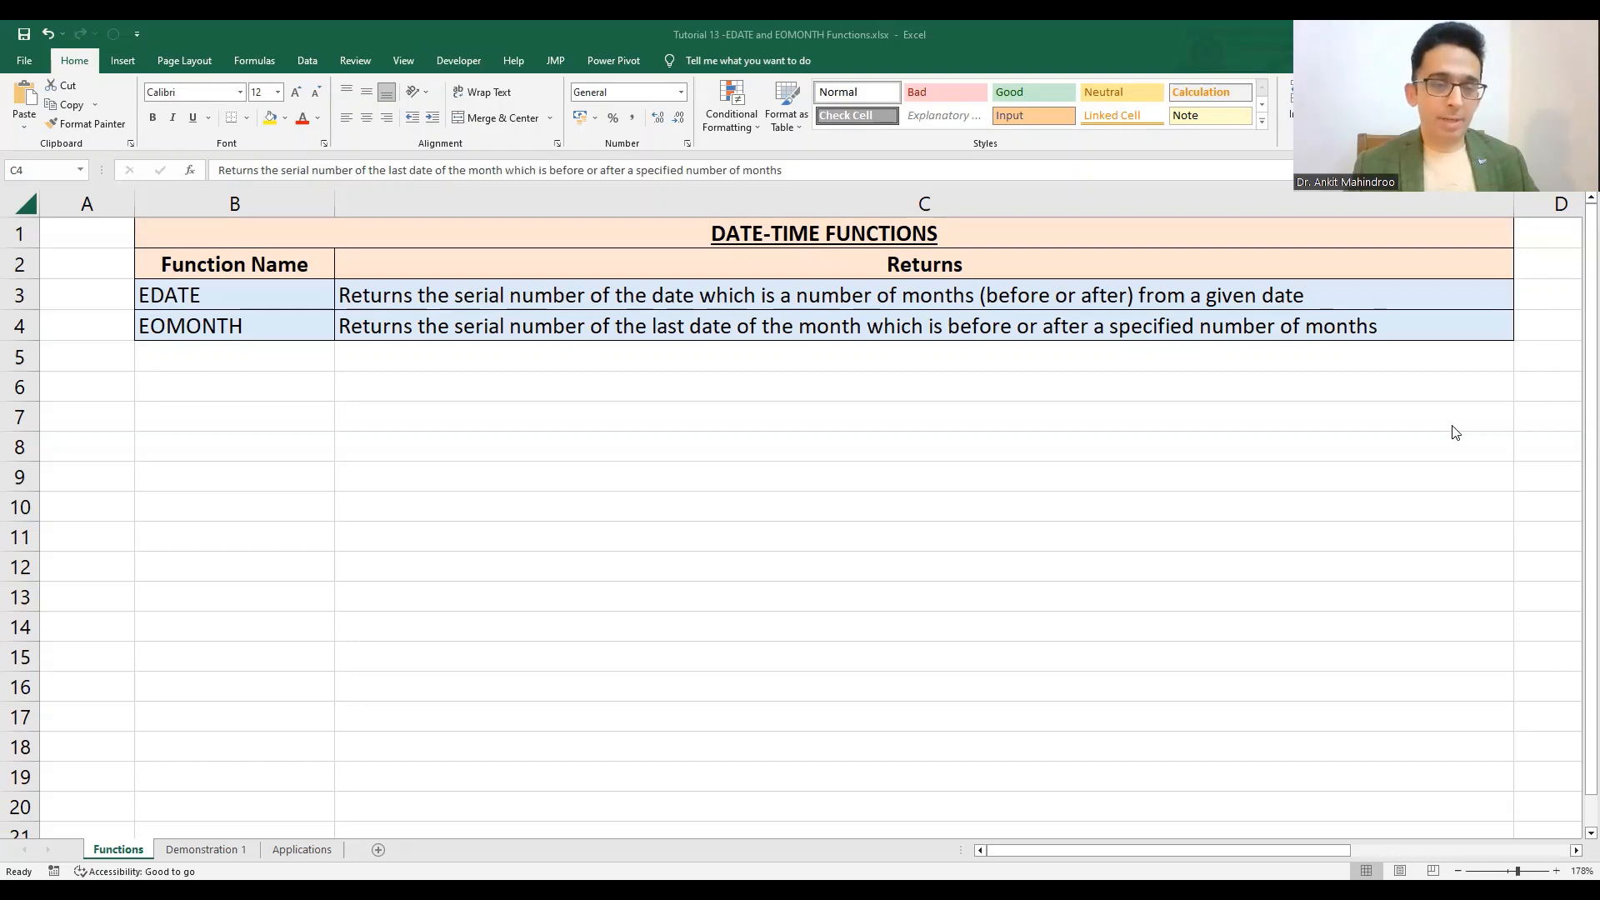
Open the Demonstration 1 sheet and examine the project phase start date and duration cells
click(209, 848)
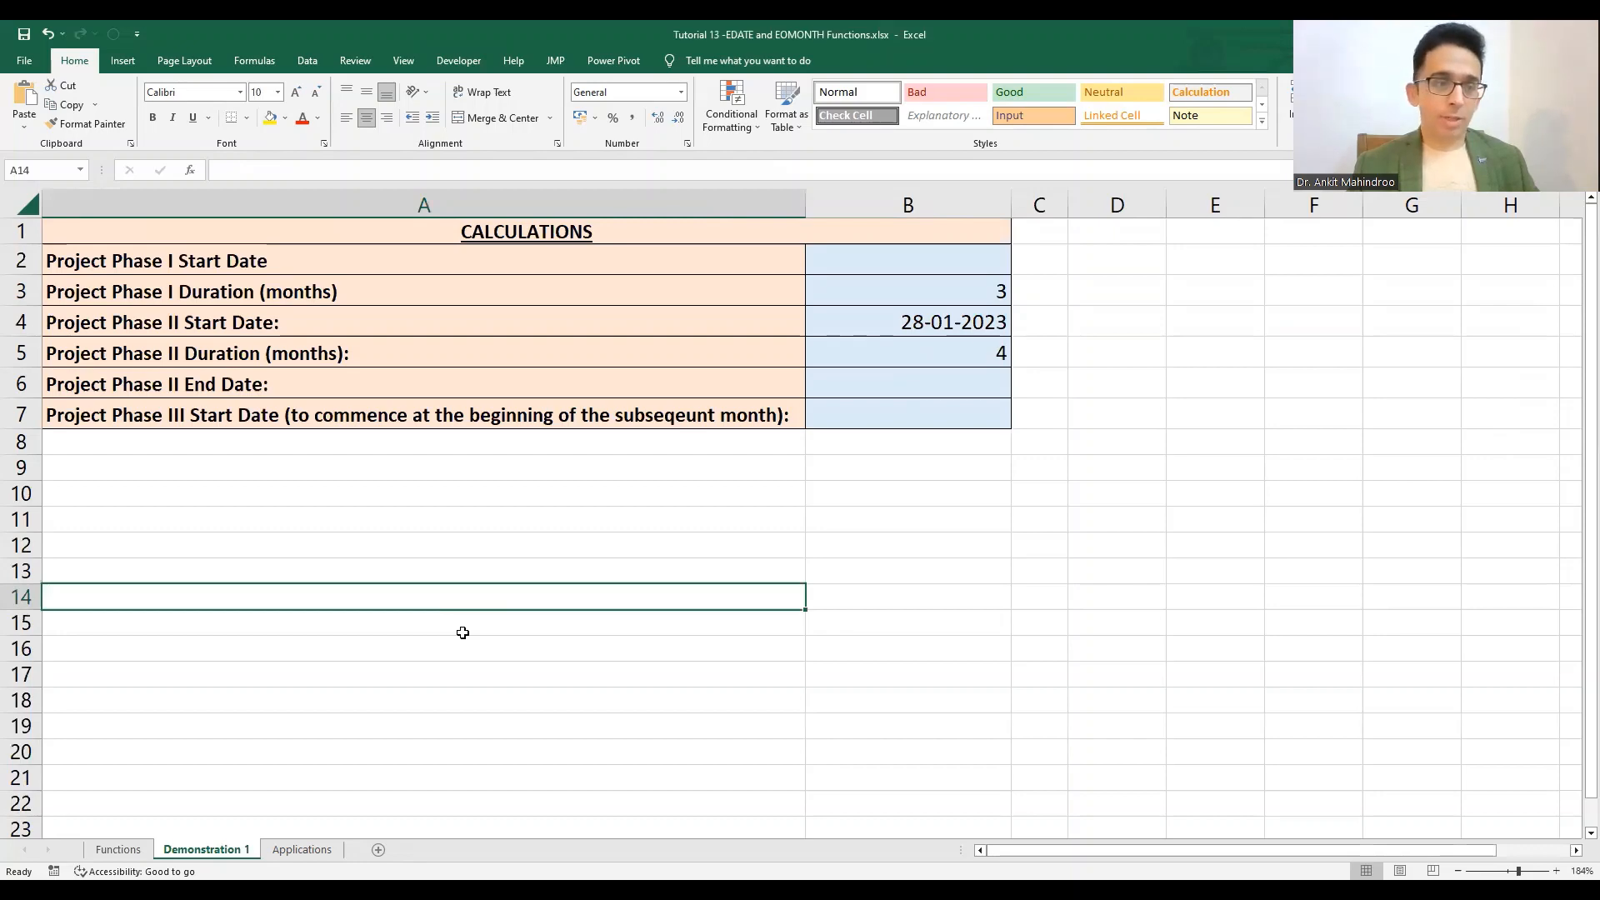
click(958, 327)
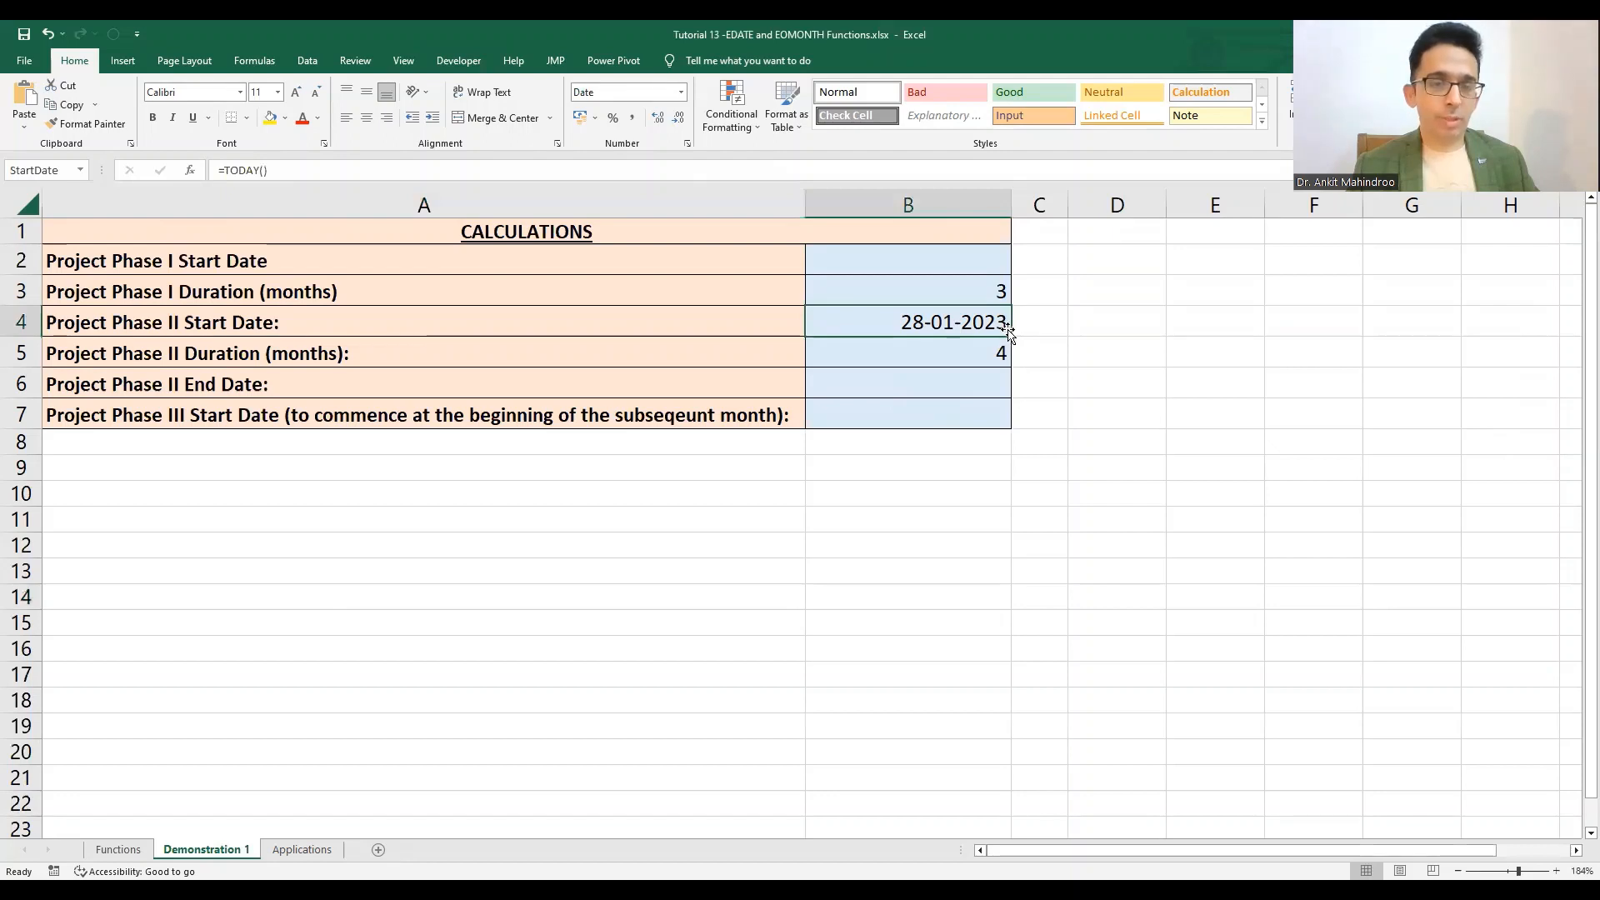
click(945, 352)
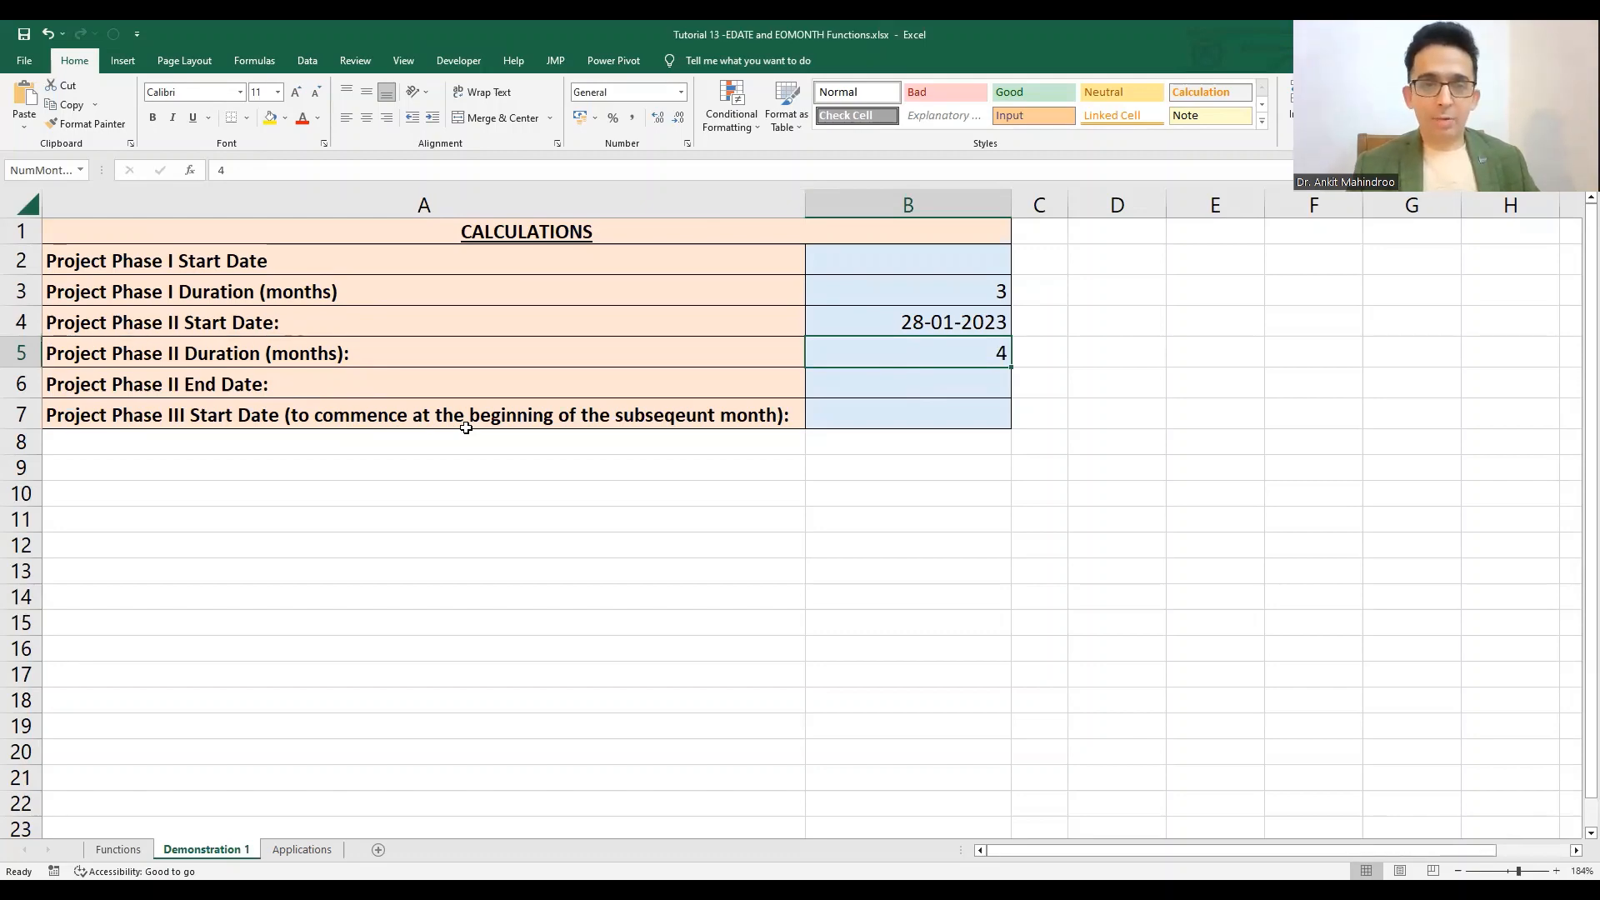
click(898, 260)
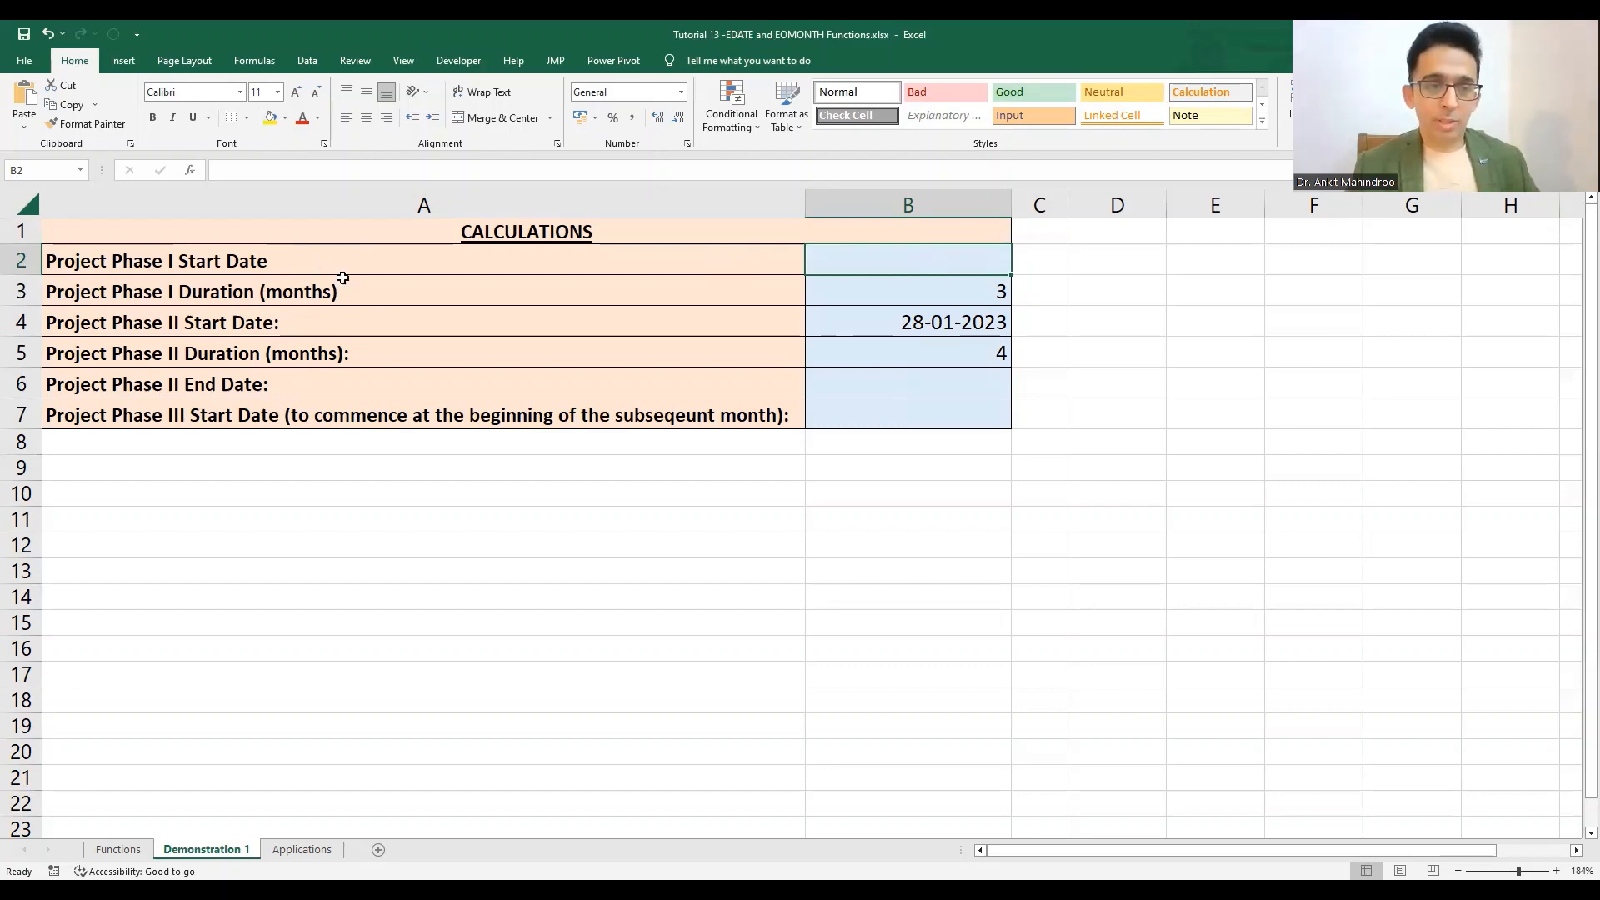
click(127, 330)
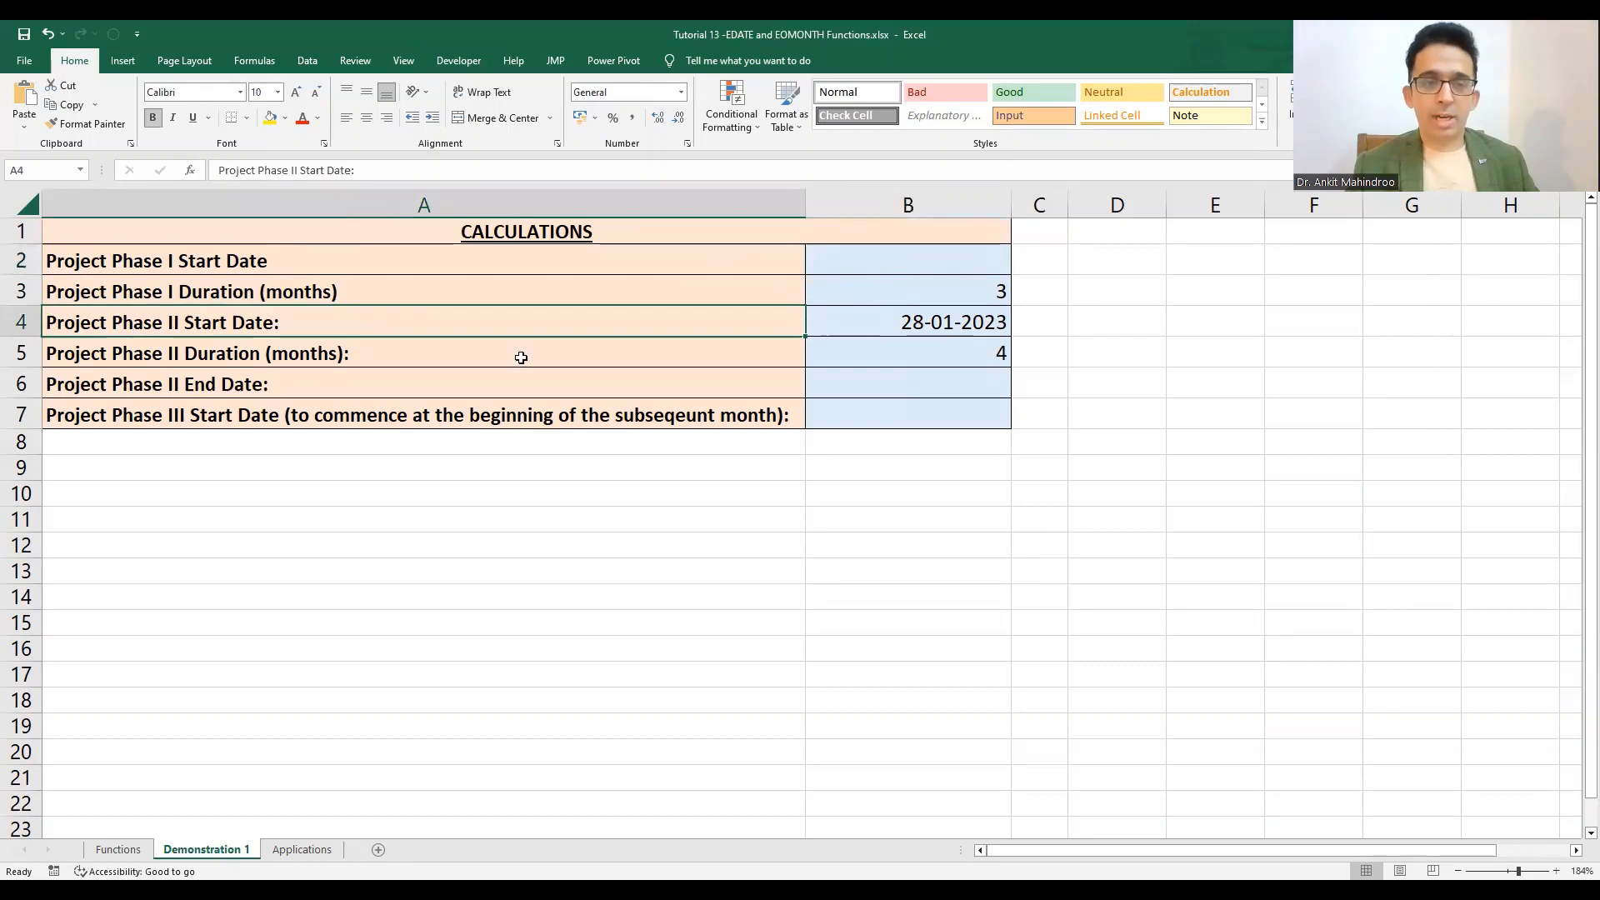
click(975, 321)
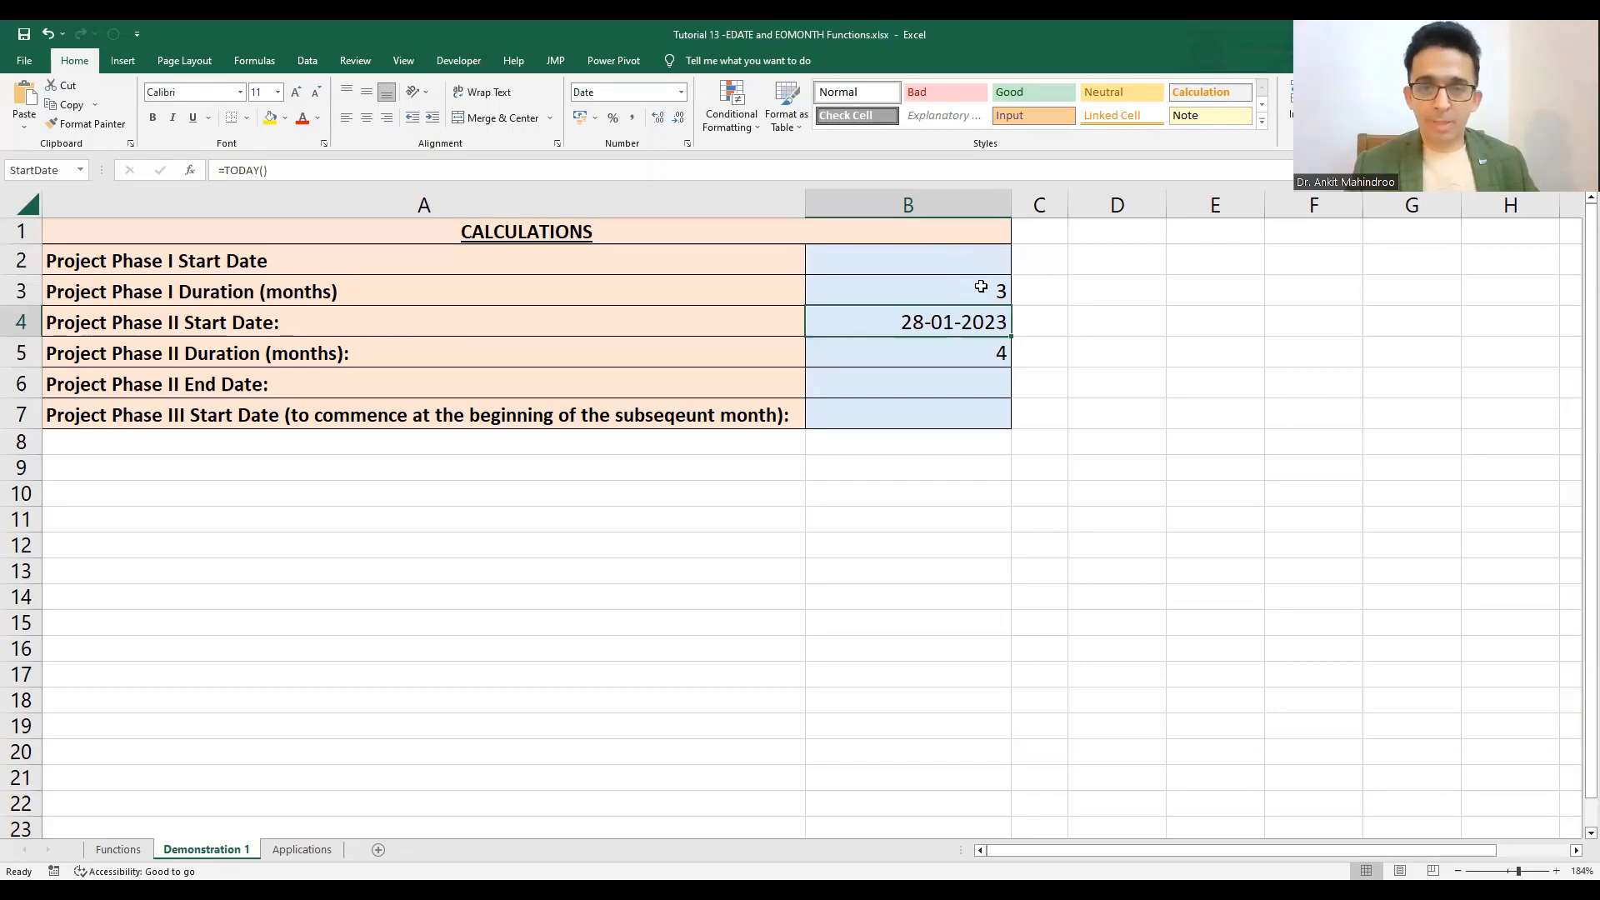
click(981, 283)
Calculate the Project Phase I Start Date in B2 with the formula =EDATE(StartDate,-NumMonths_1), referencing B4 and B3
click(961, 248)
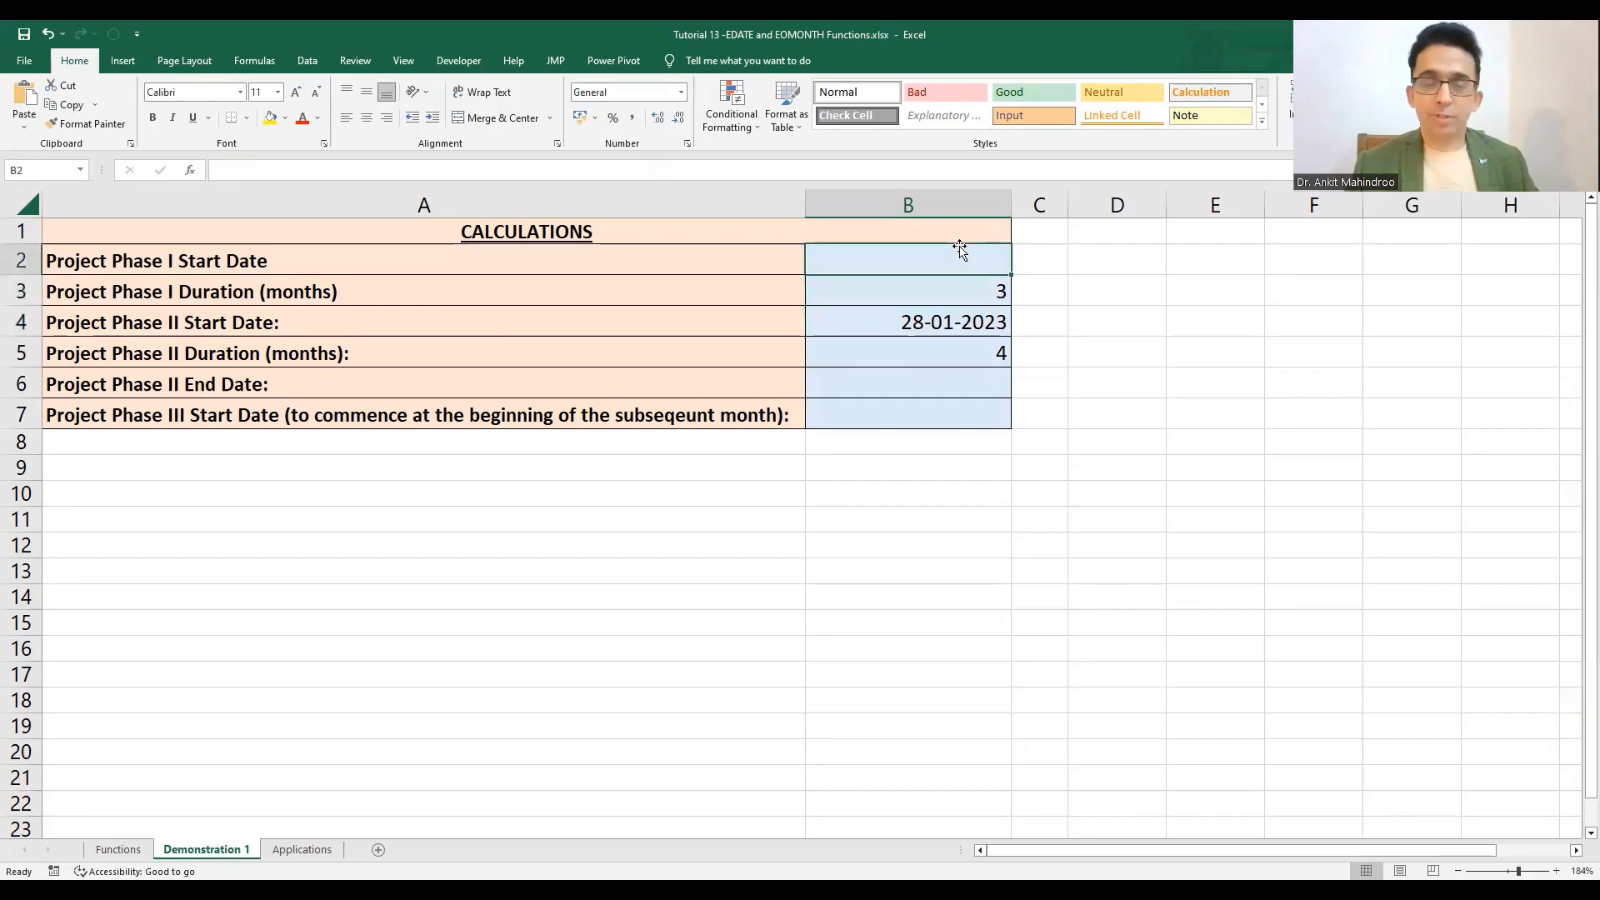
text(=)
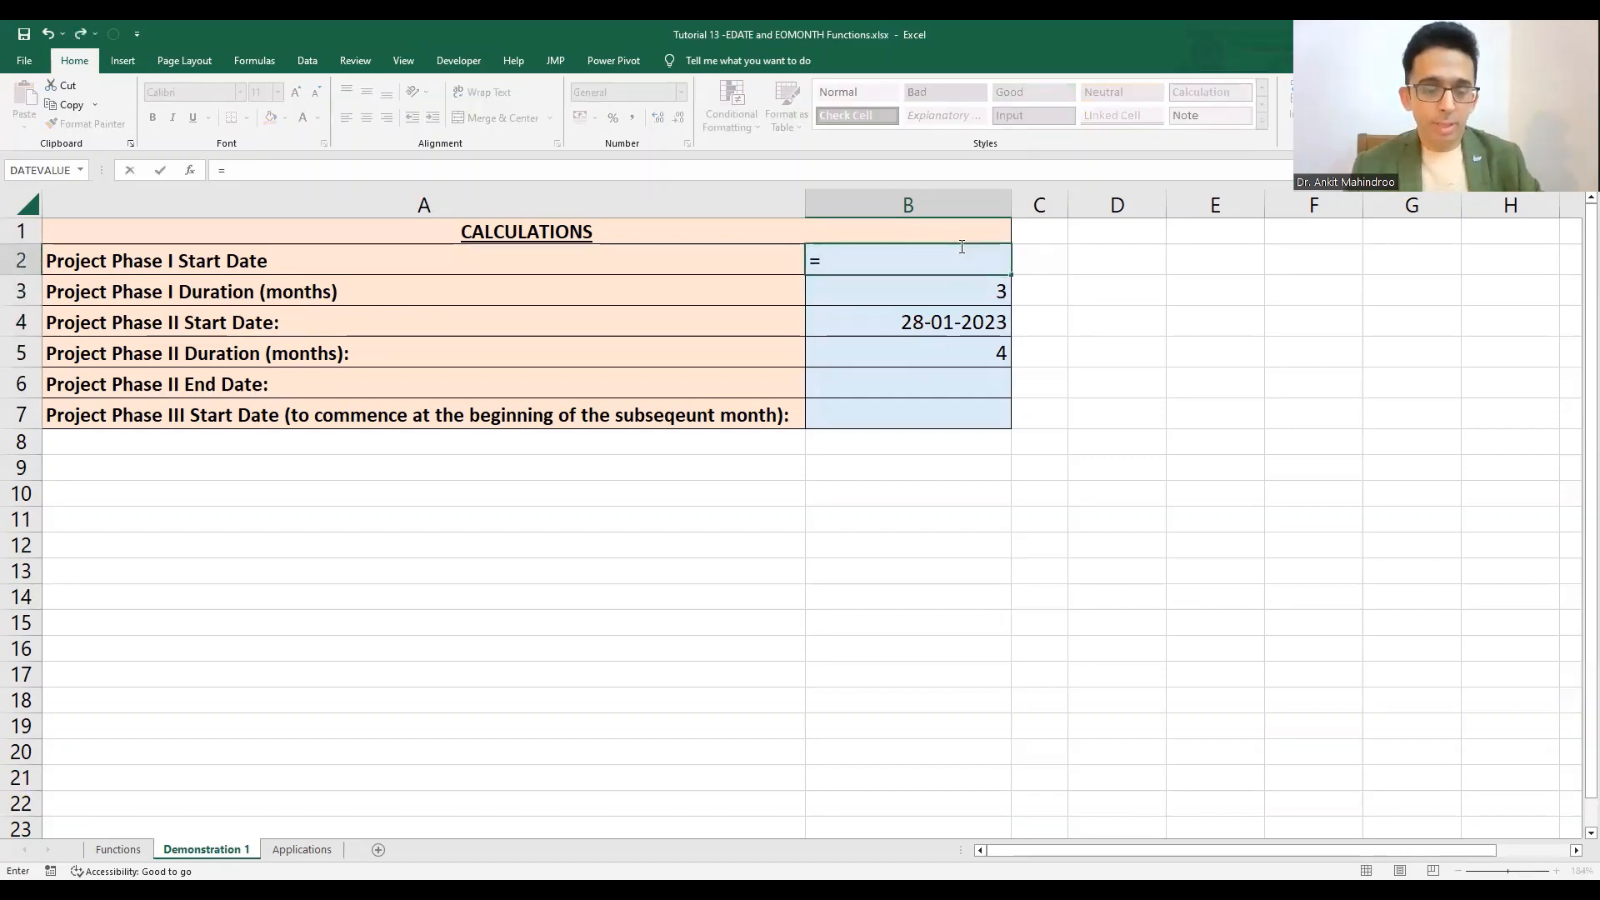
text(EDATE()
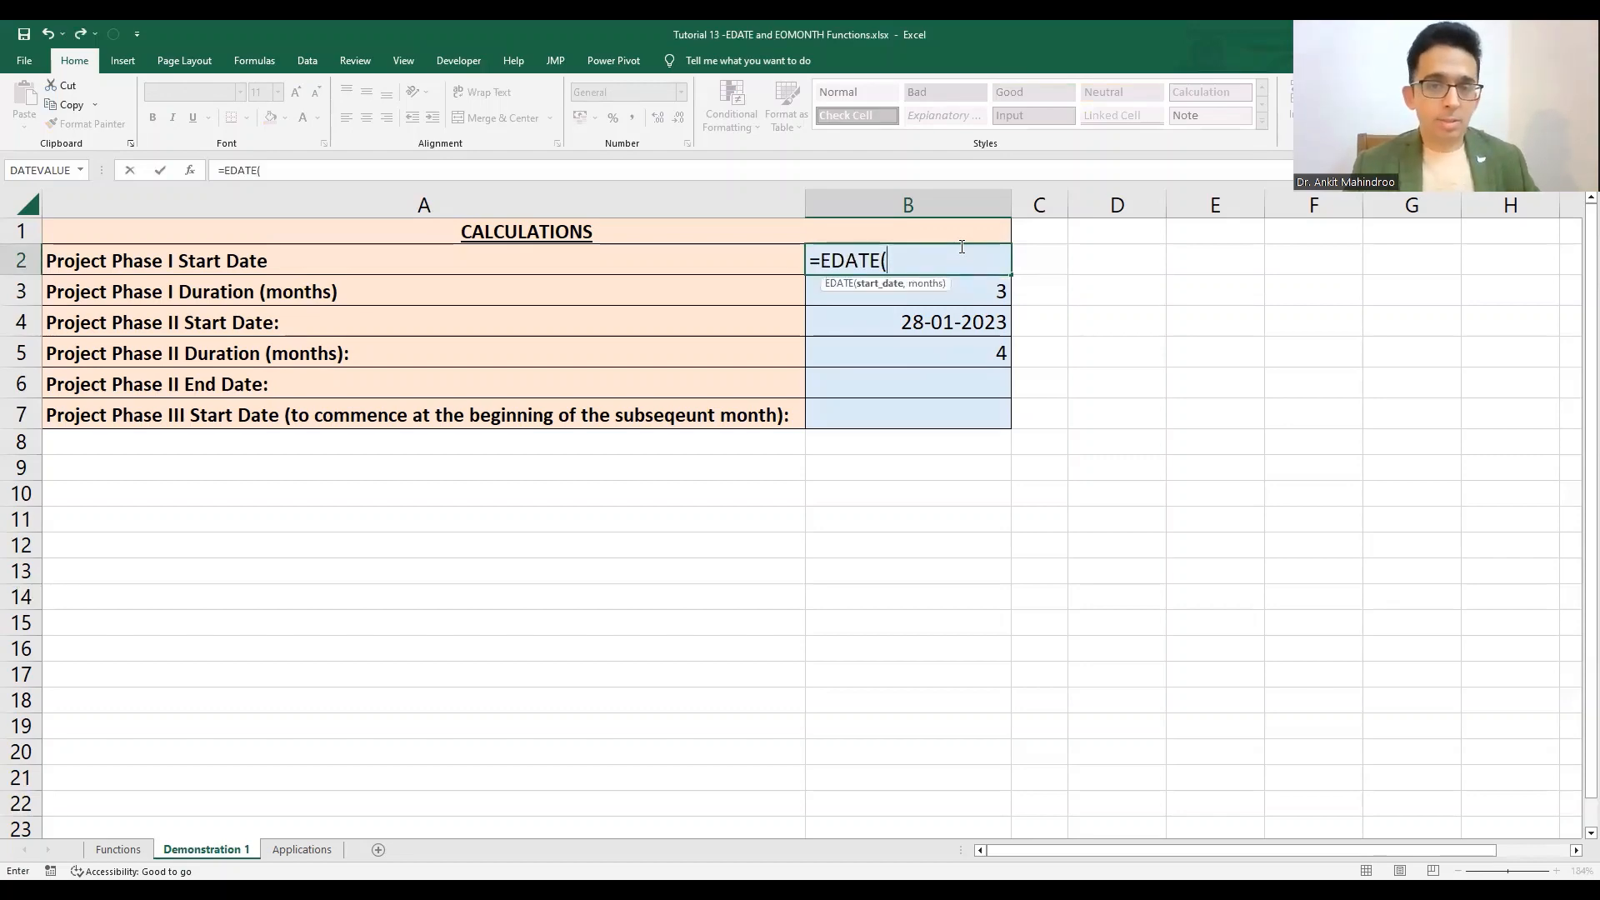
click(935, 326)
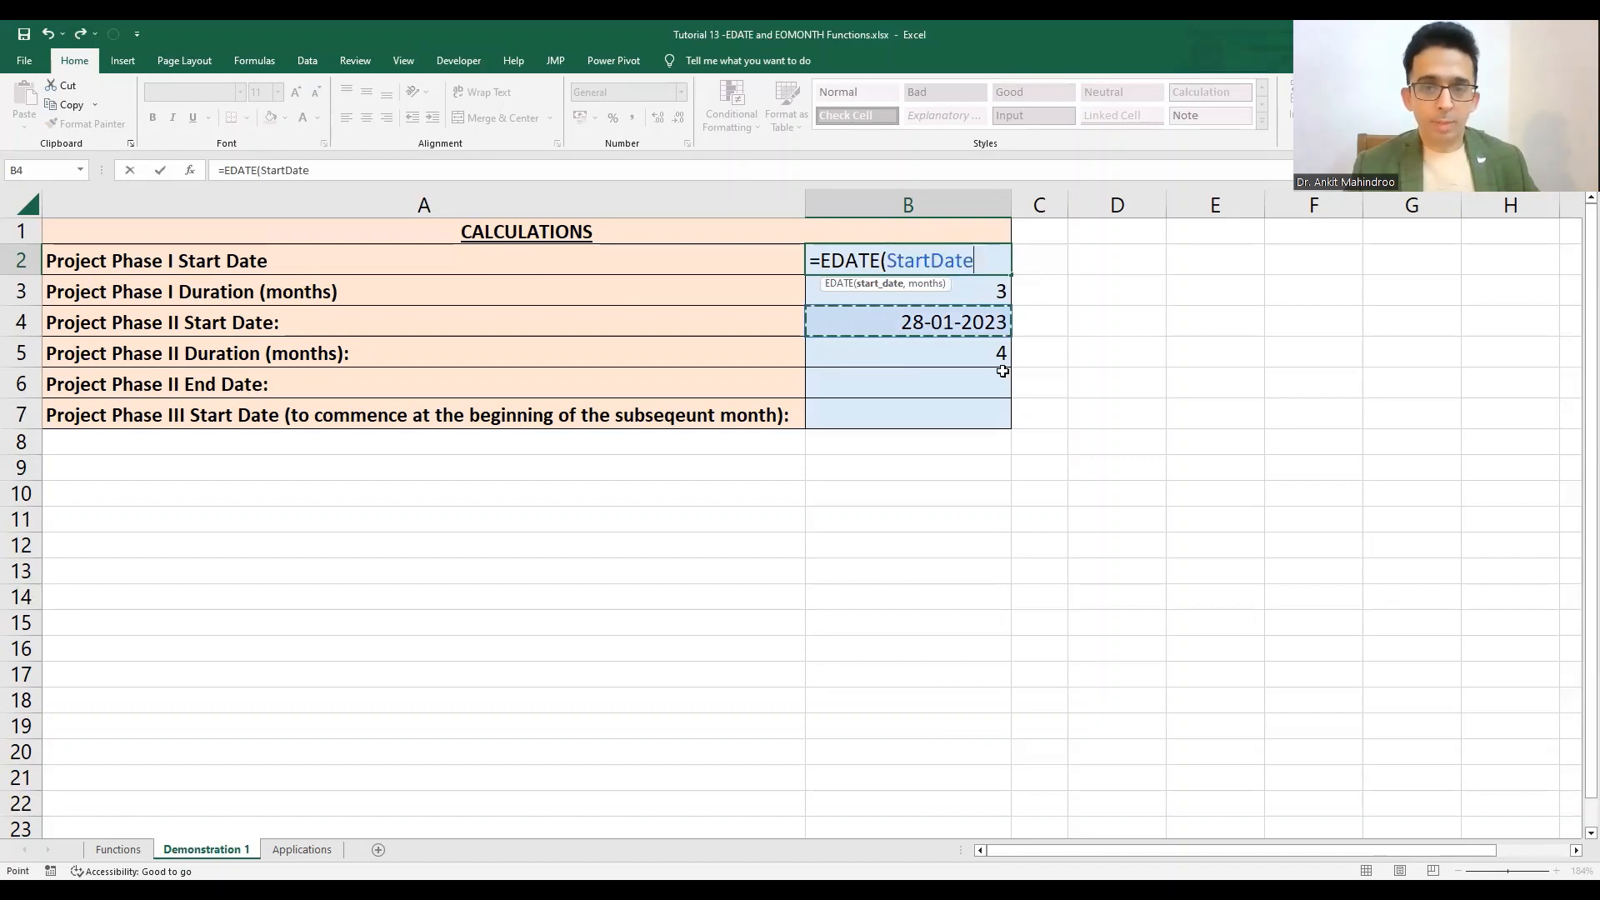
text(,)
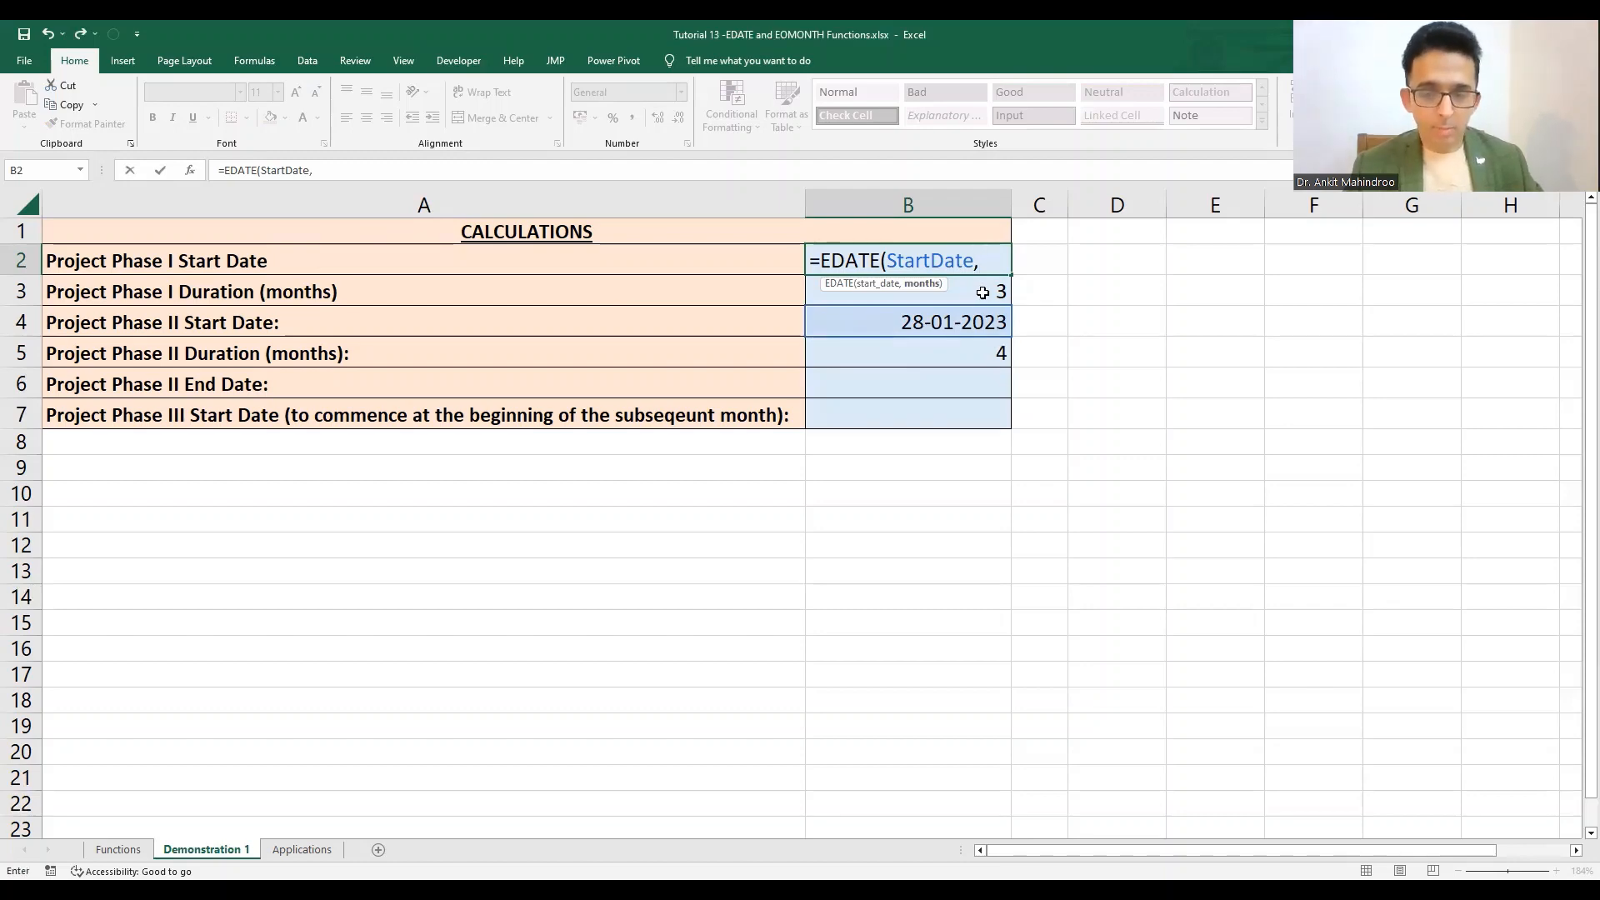
text(-)
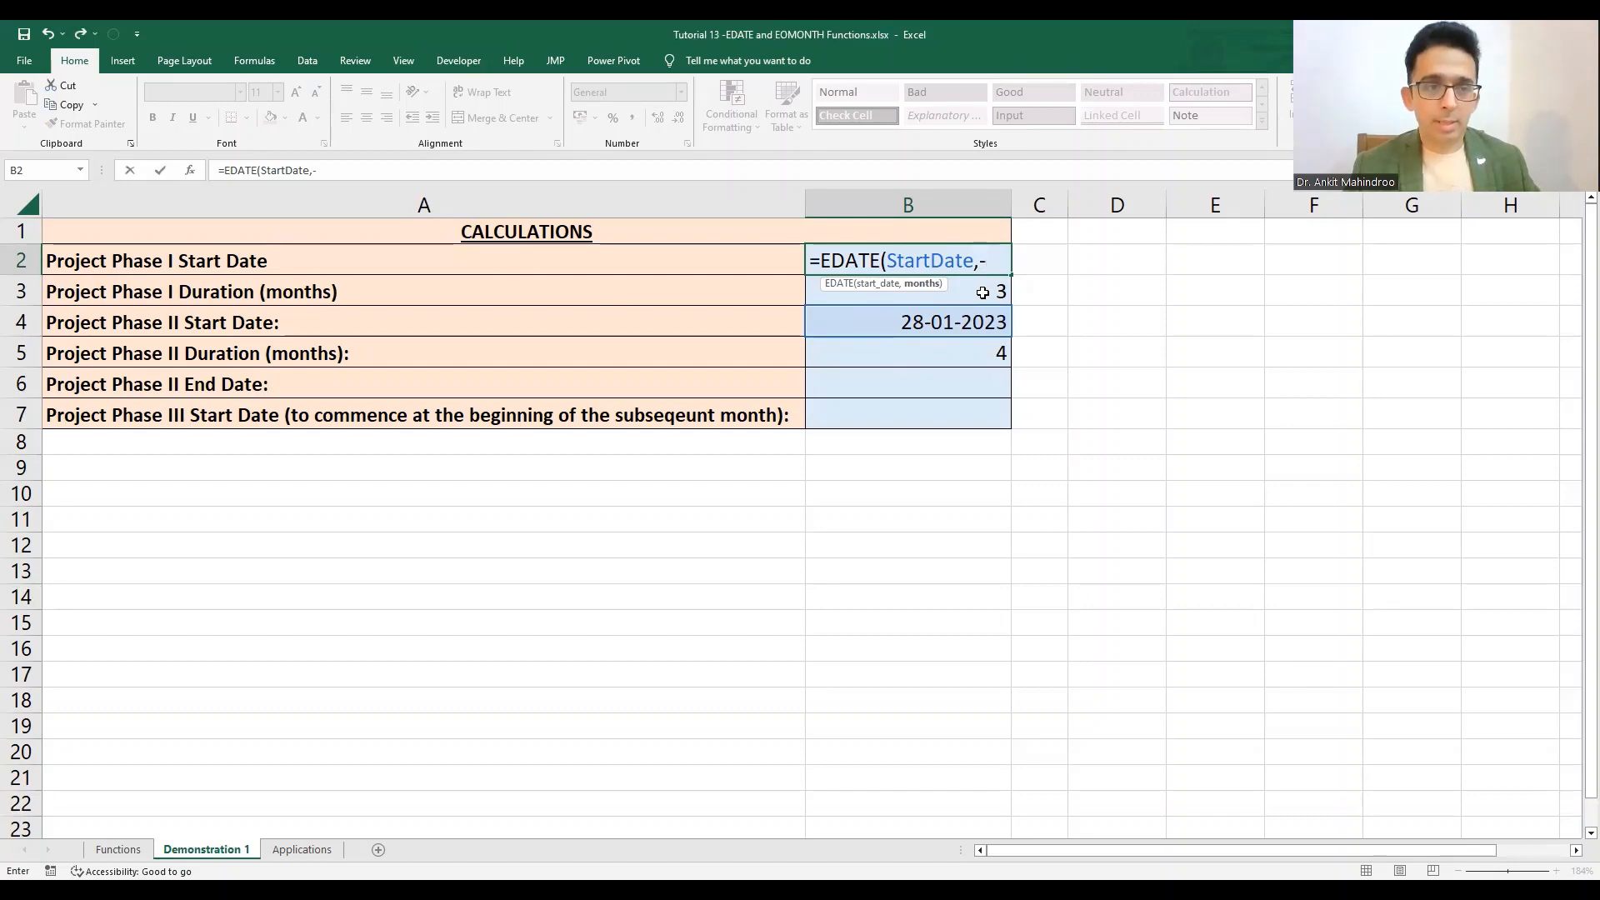
click(982, 293)
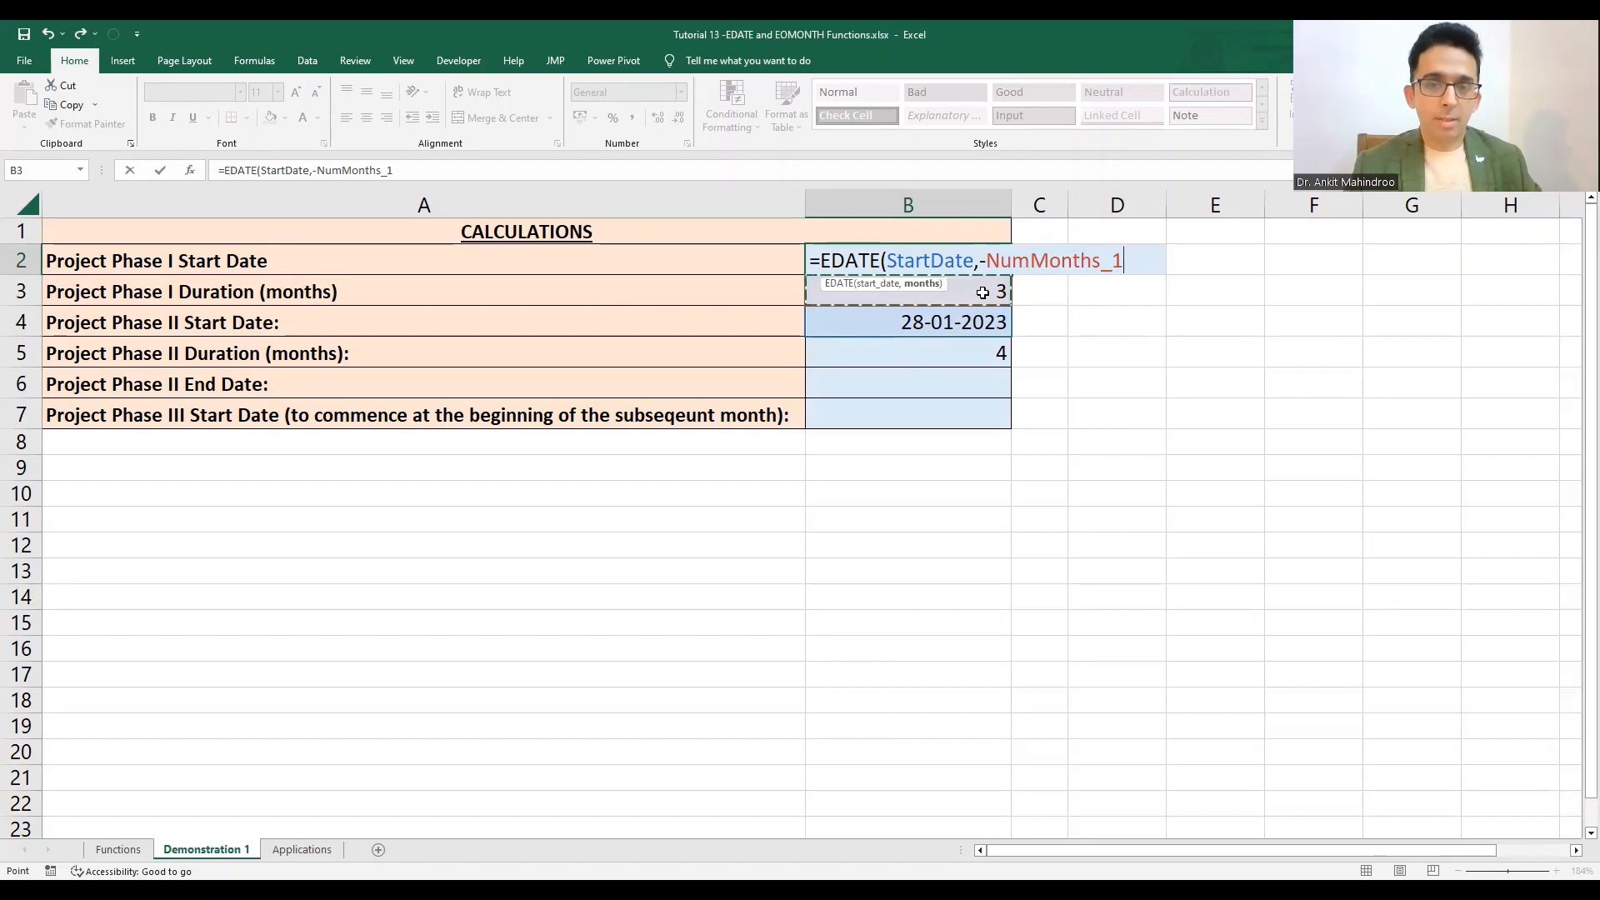
text())
key(Return)
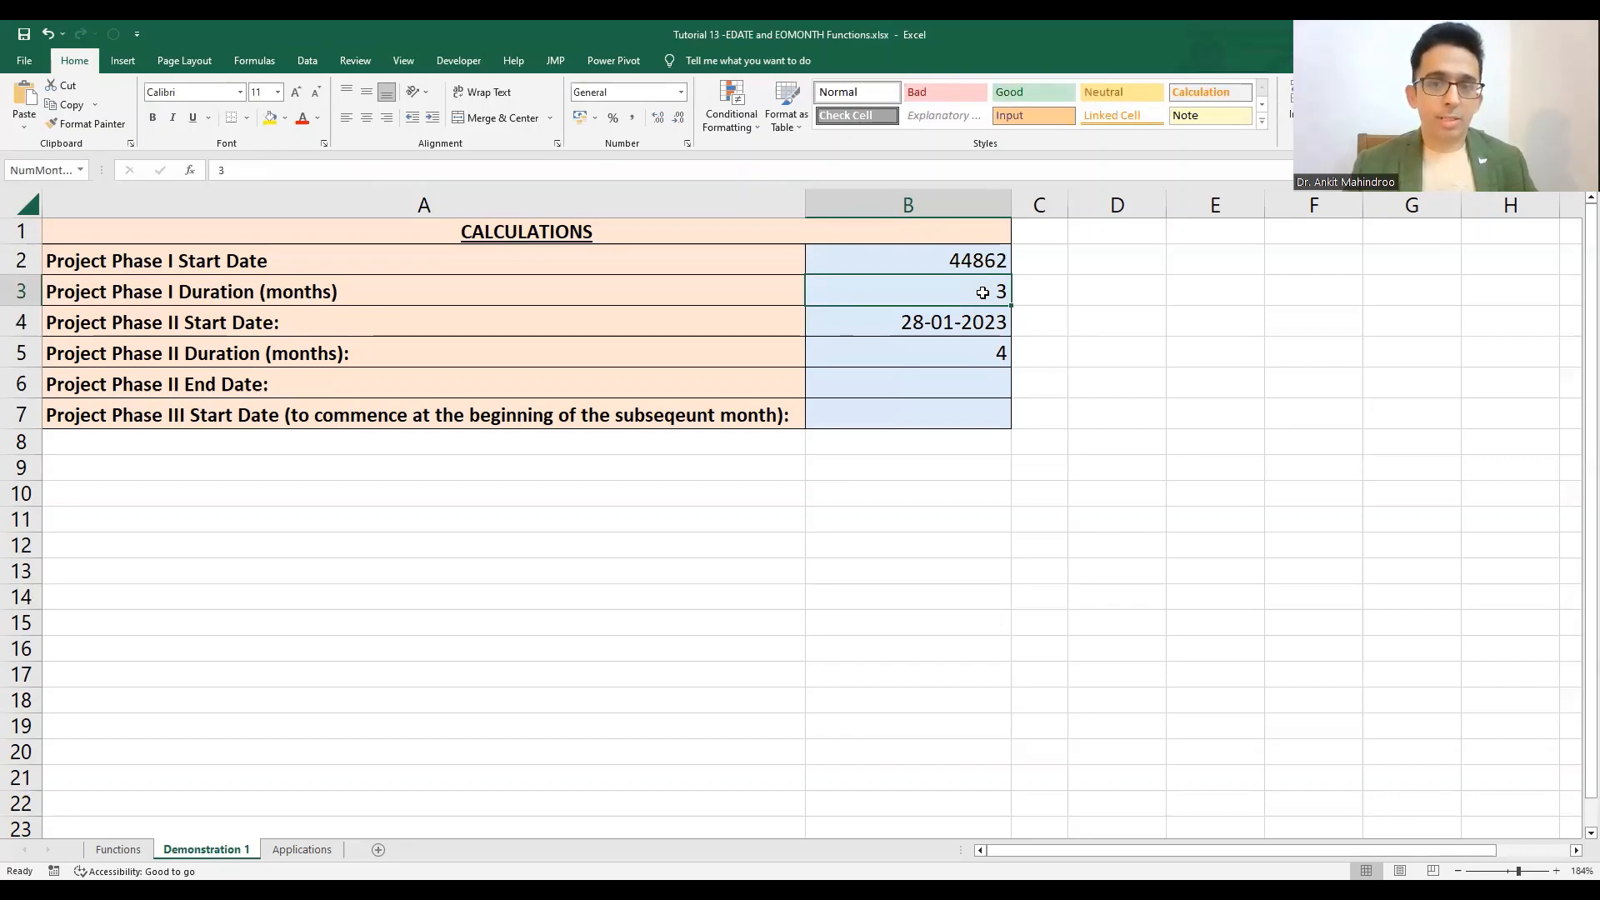
Format the Phase I start date in B2 as Short Date
key(Up)
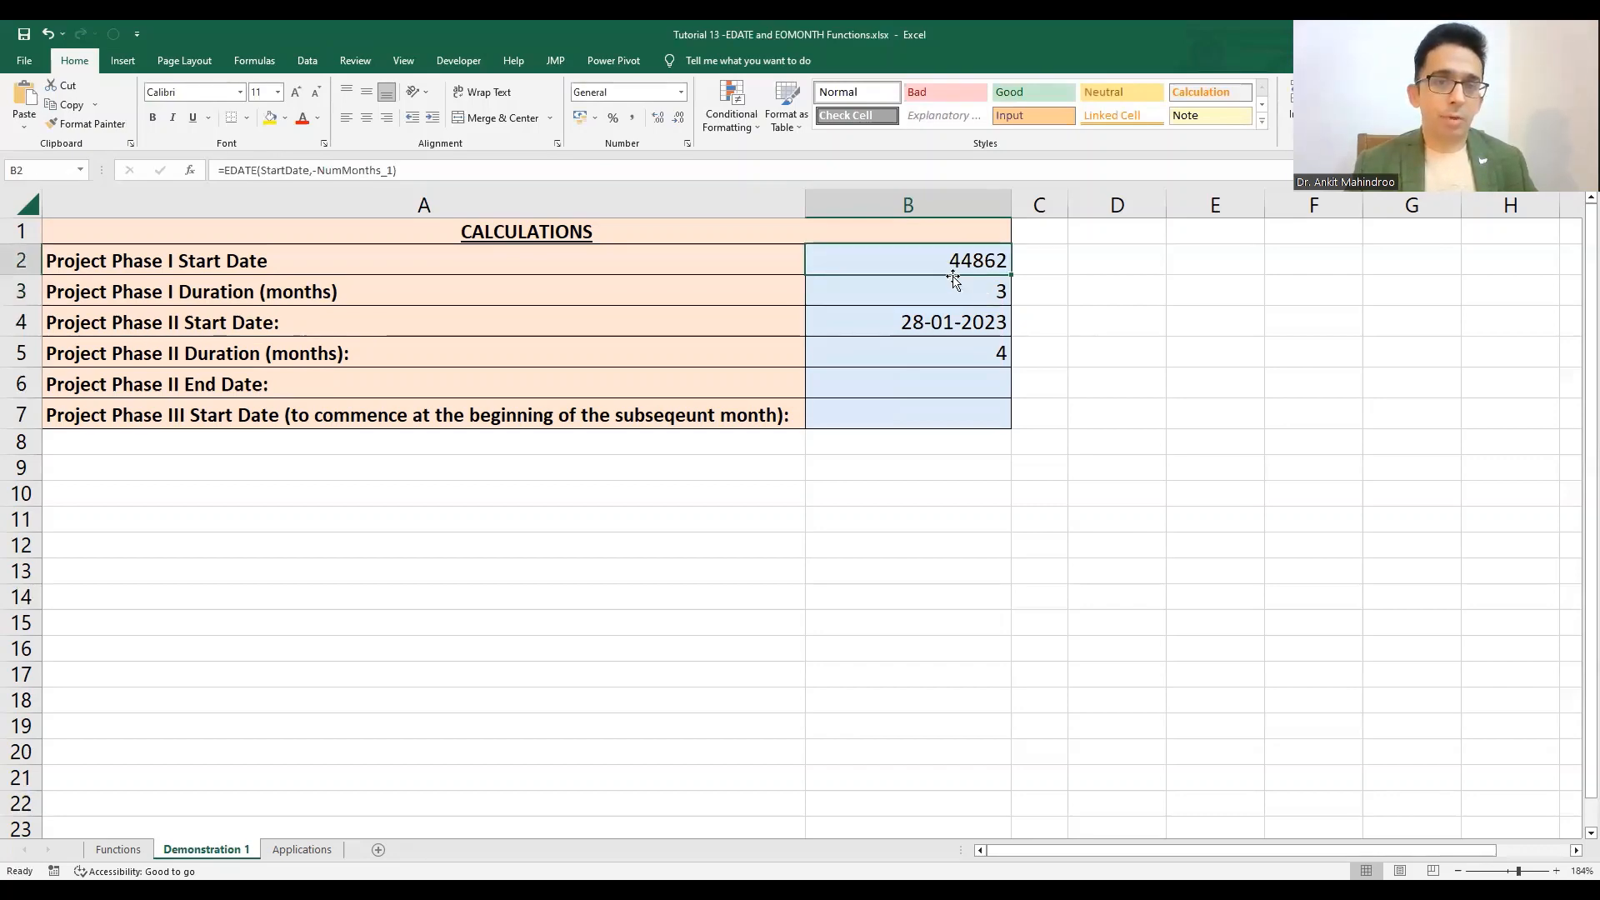
click(680, 92)
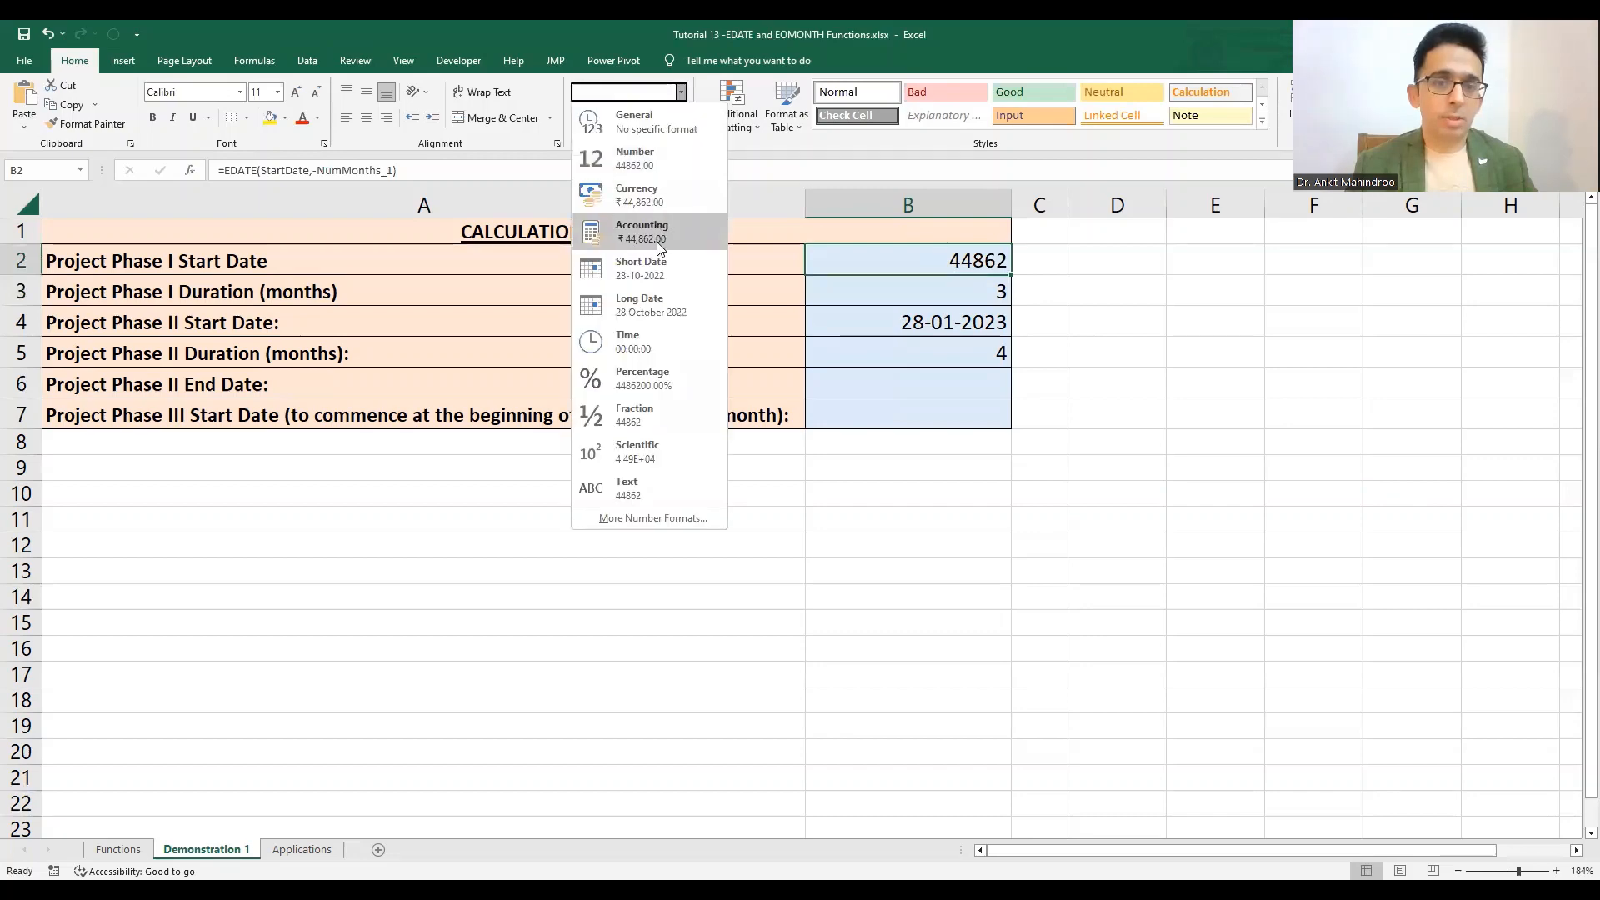
click(660, 284)
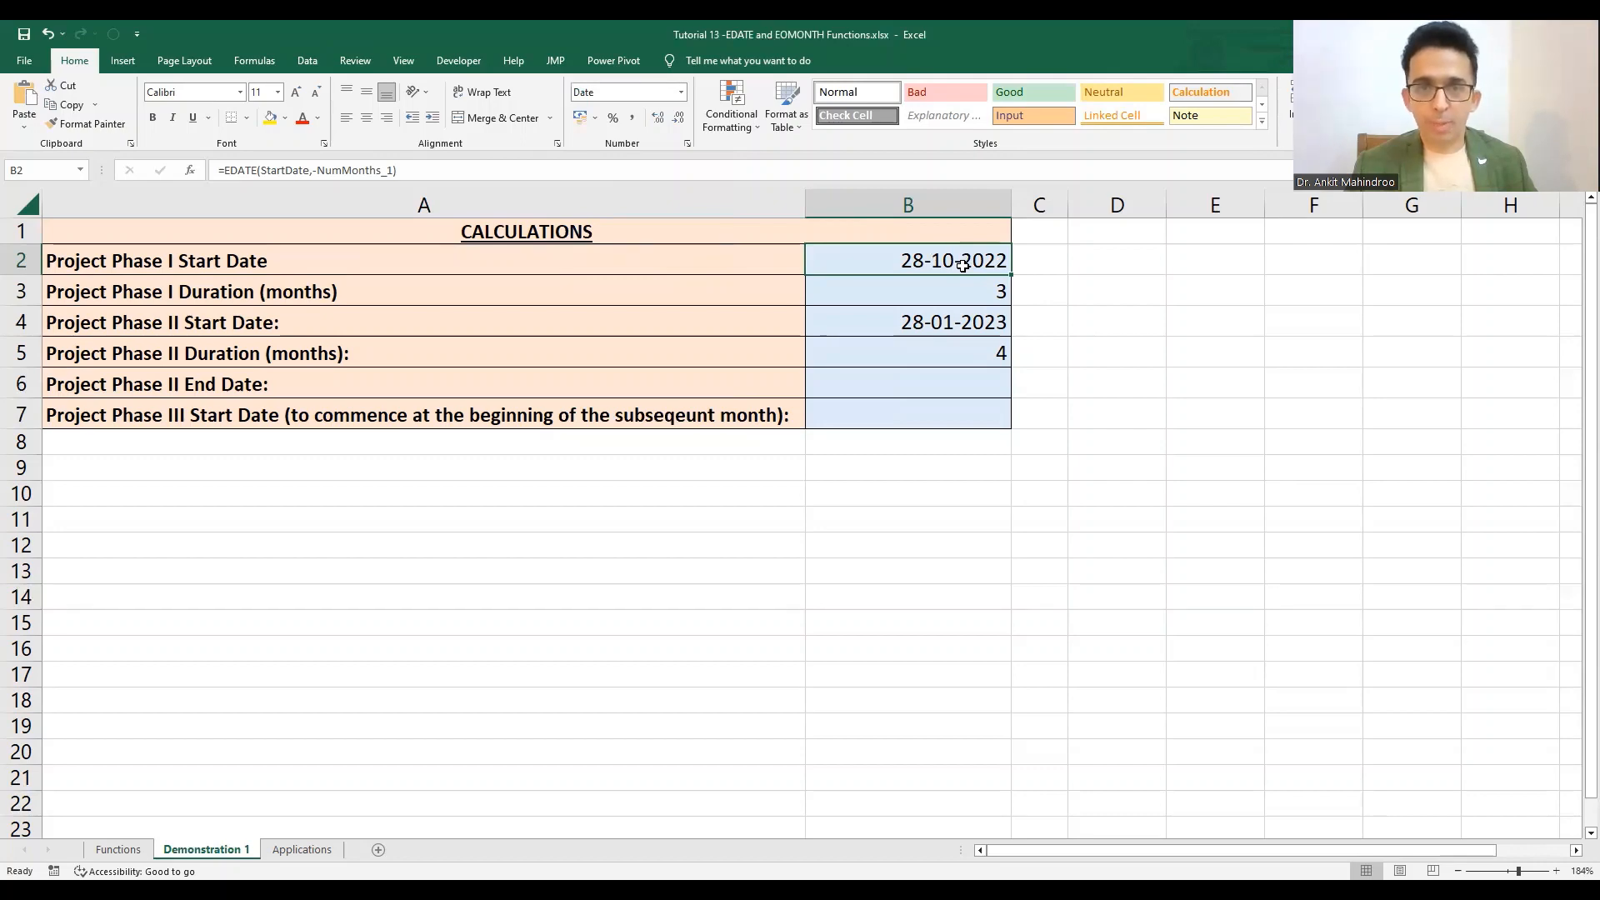
Calculate the Project Phase II End Date in B6 with the formula =EDATE(StartDate,NumMonths_2), referencing B4 and B5
click(898, 389)
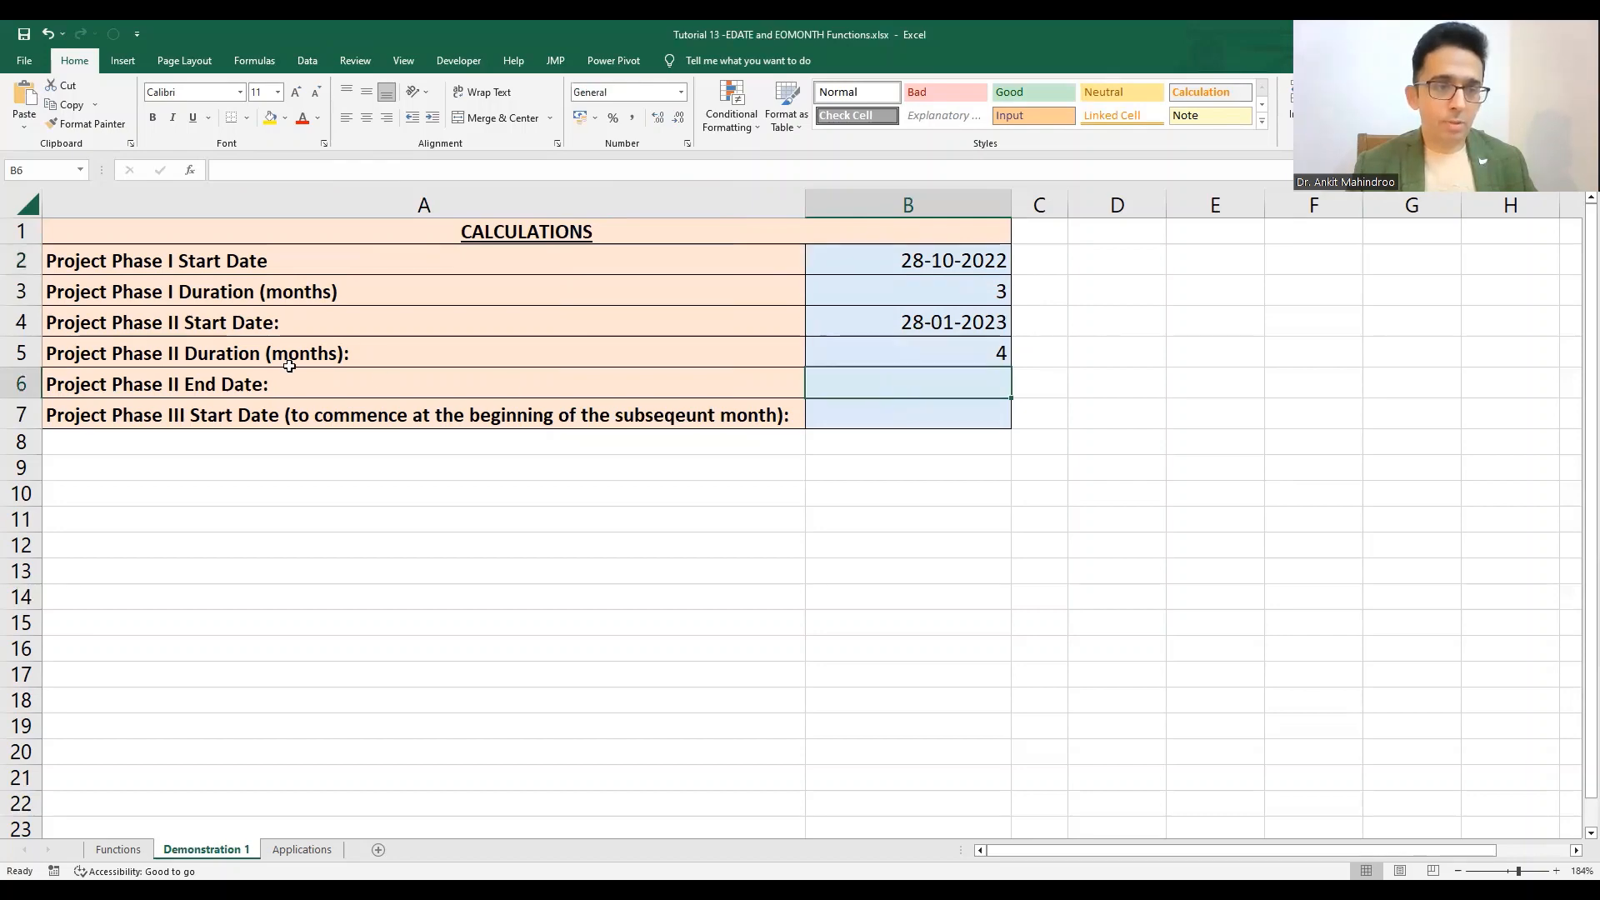
click(232, 383)
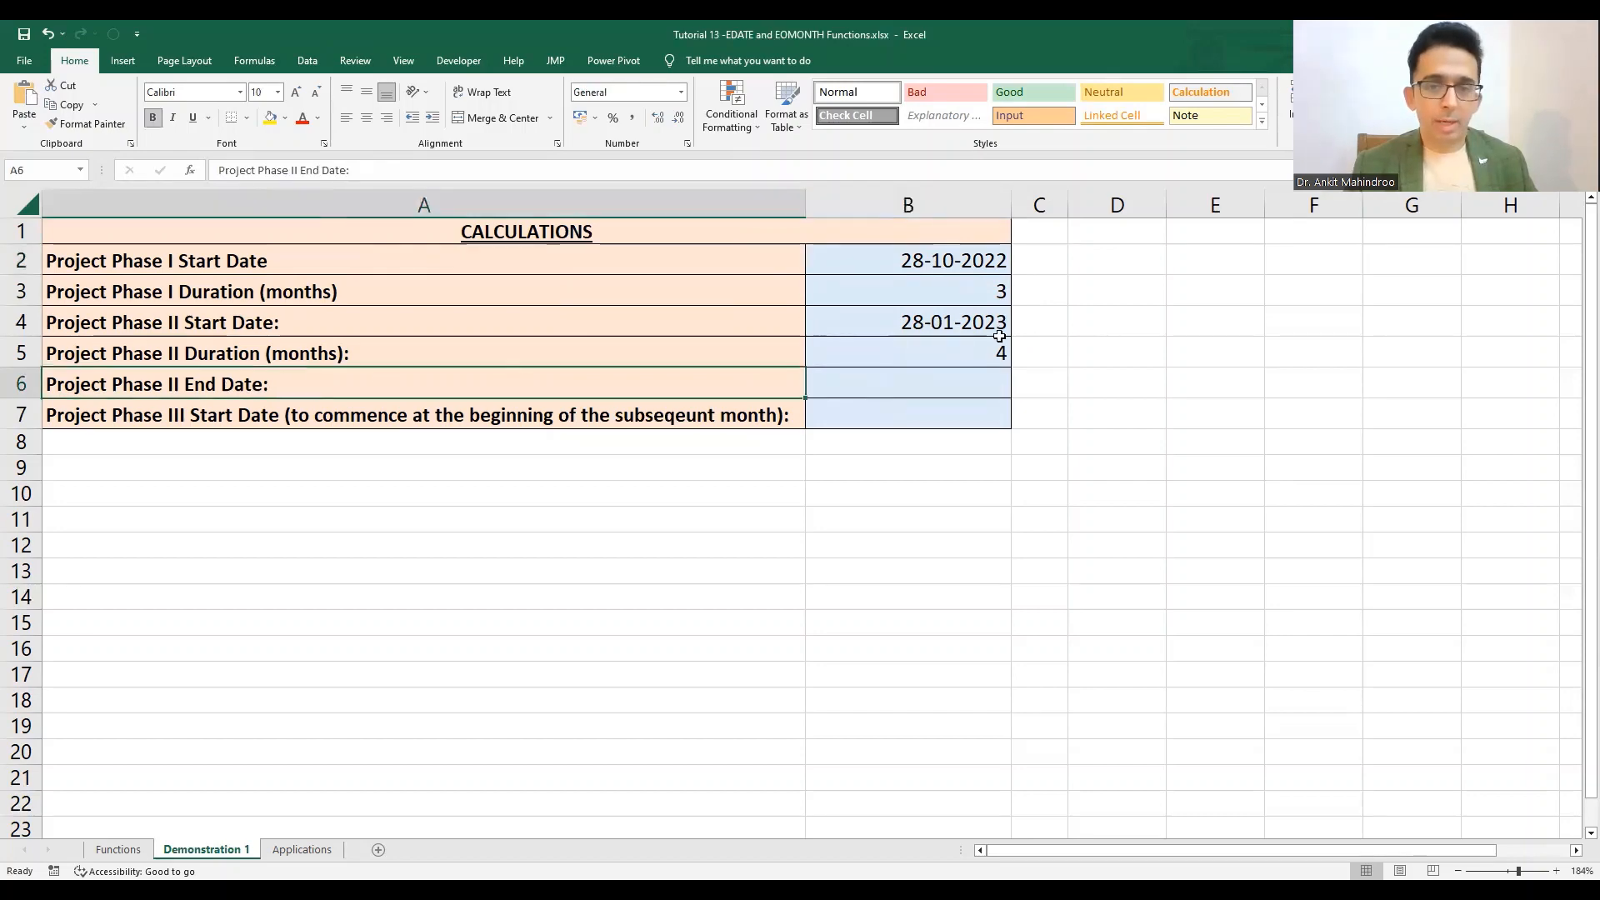
click(958, 388)
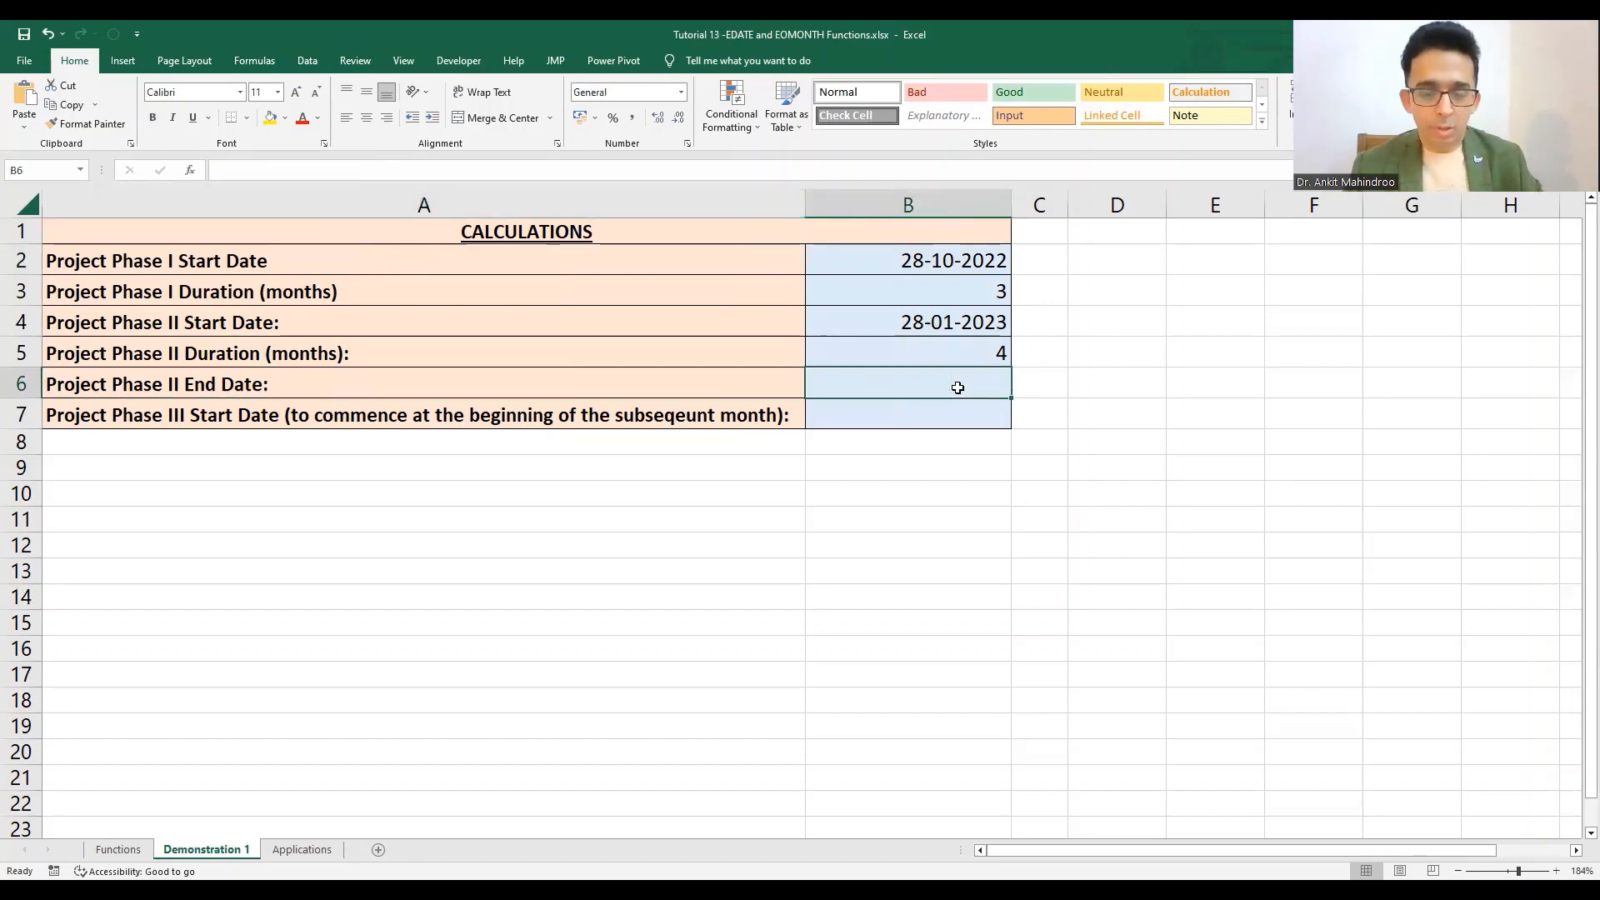
text(=EDATE()
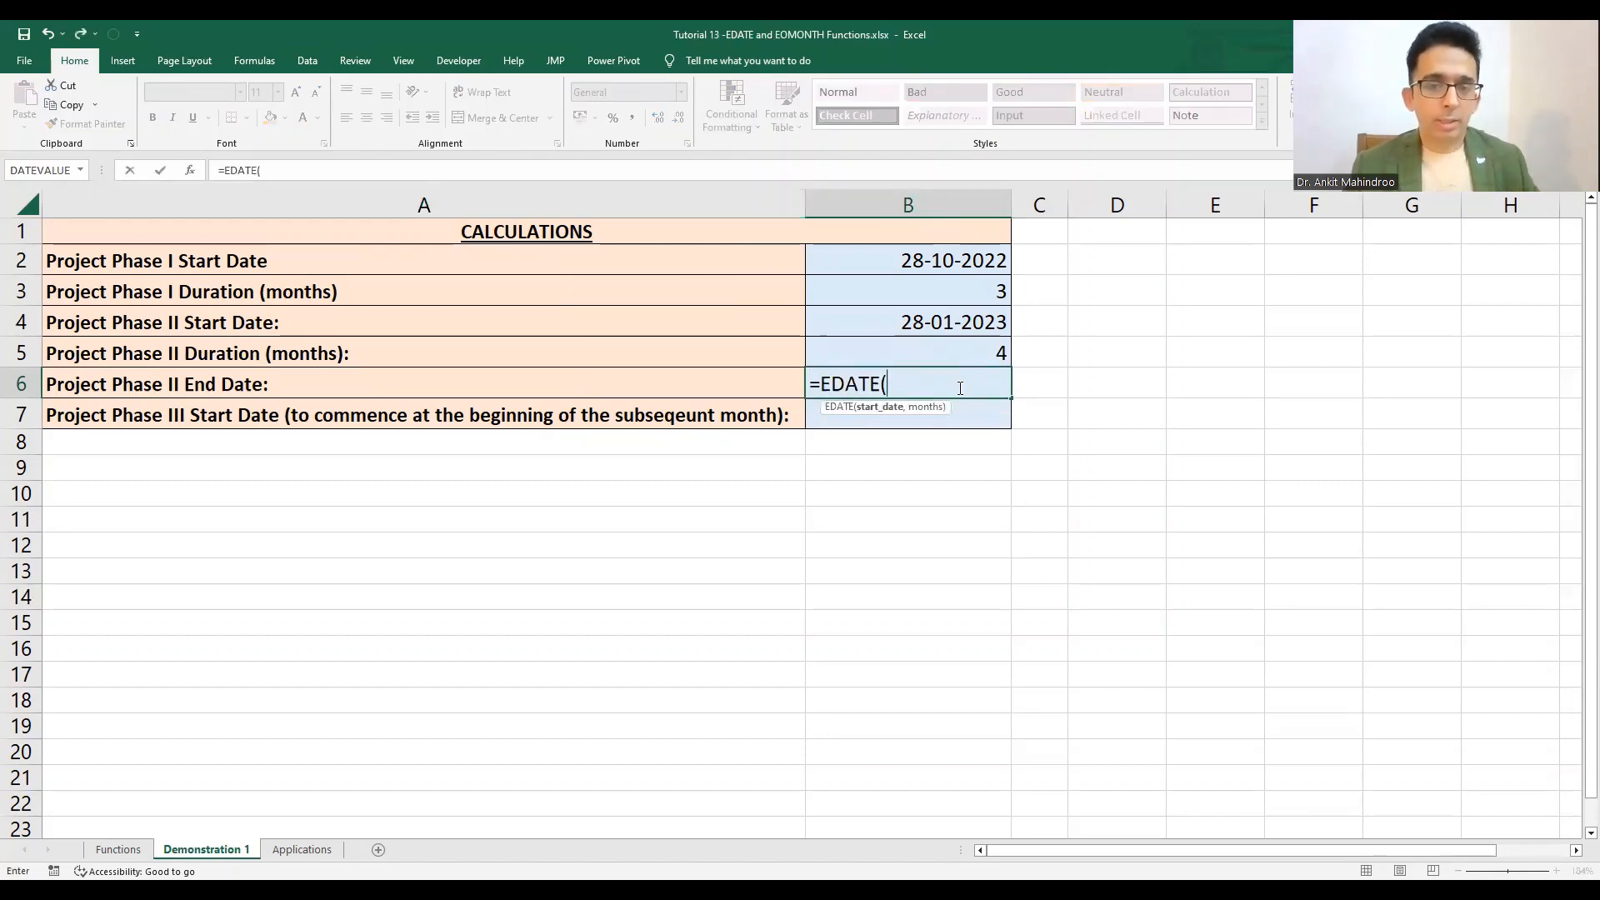
click(955, 321)
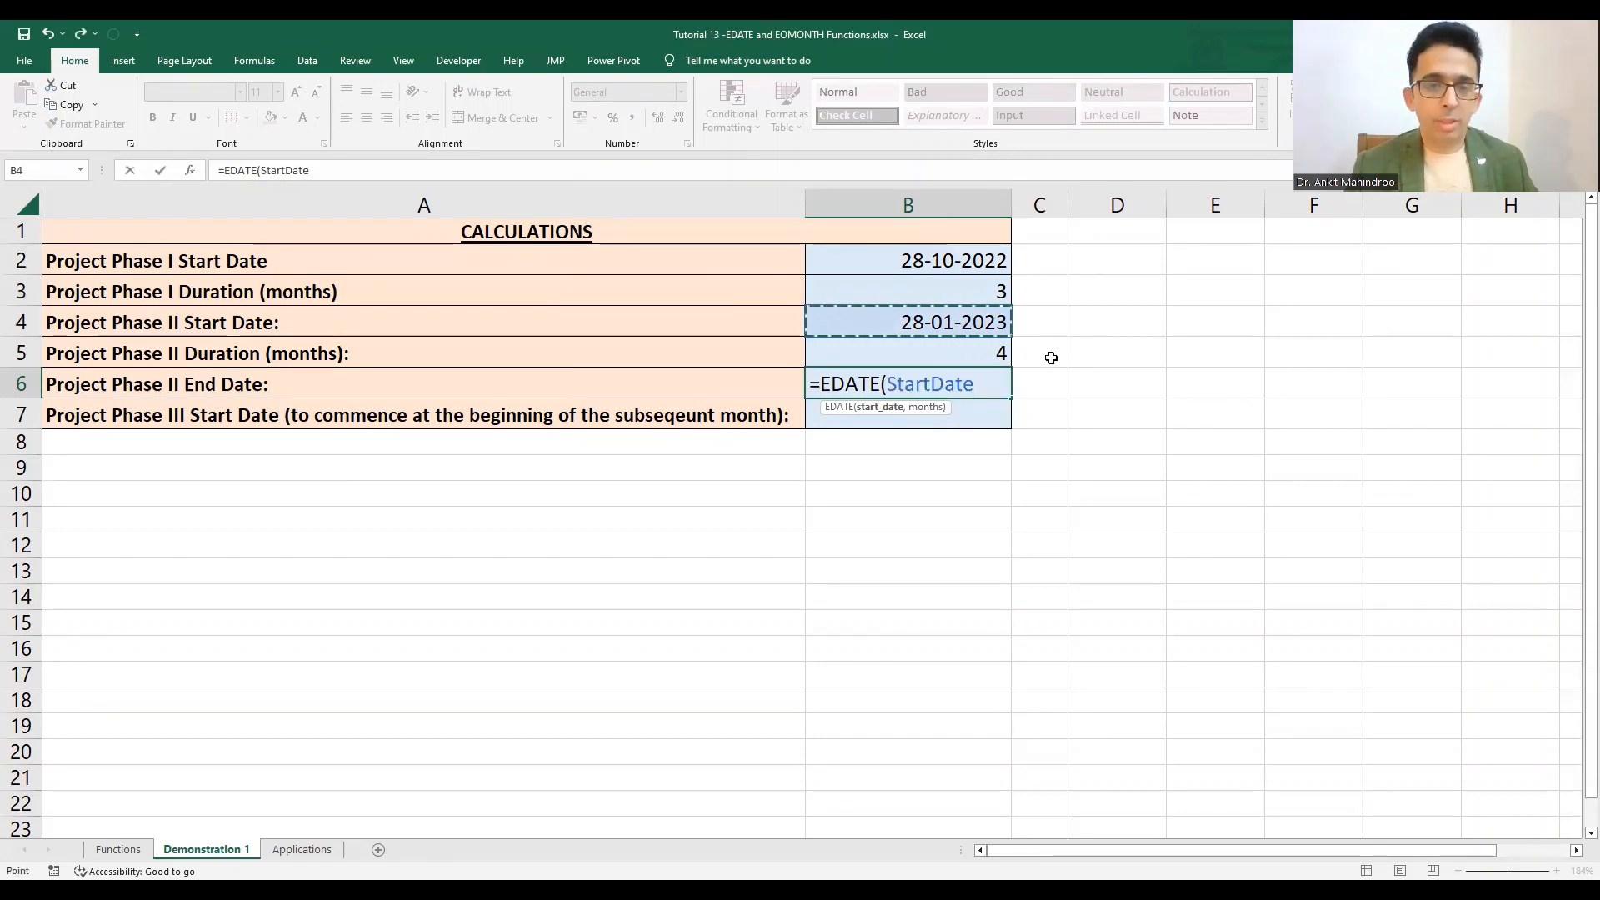
text(,)
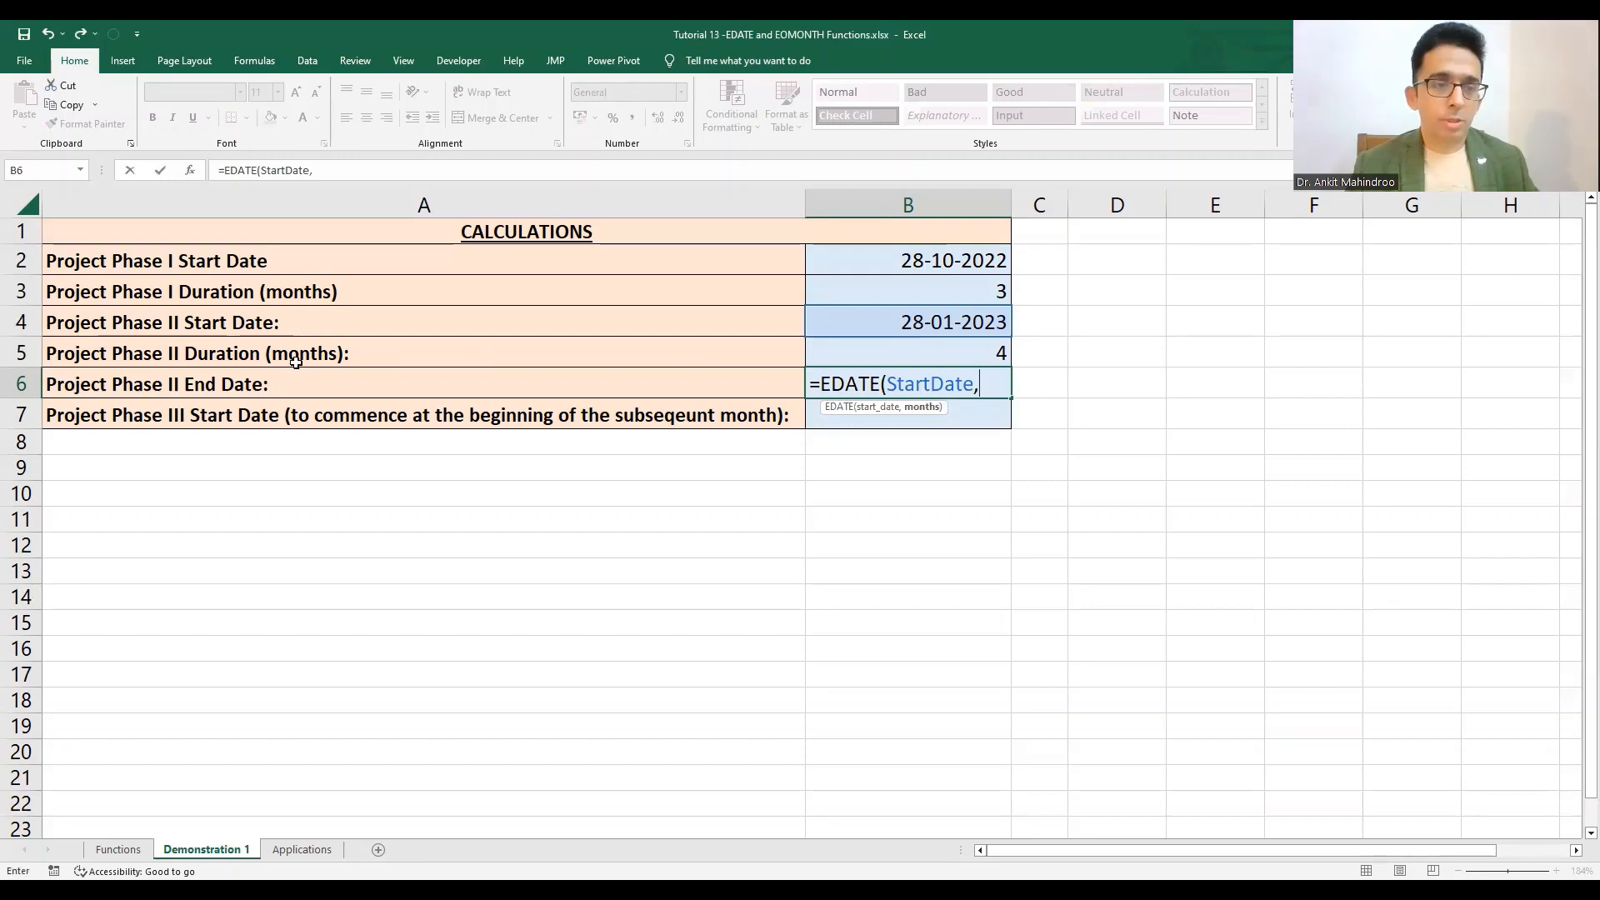
click(956, 351)
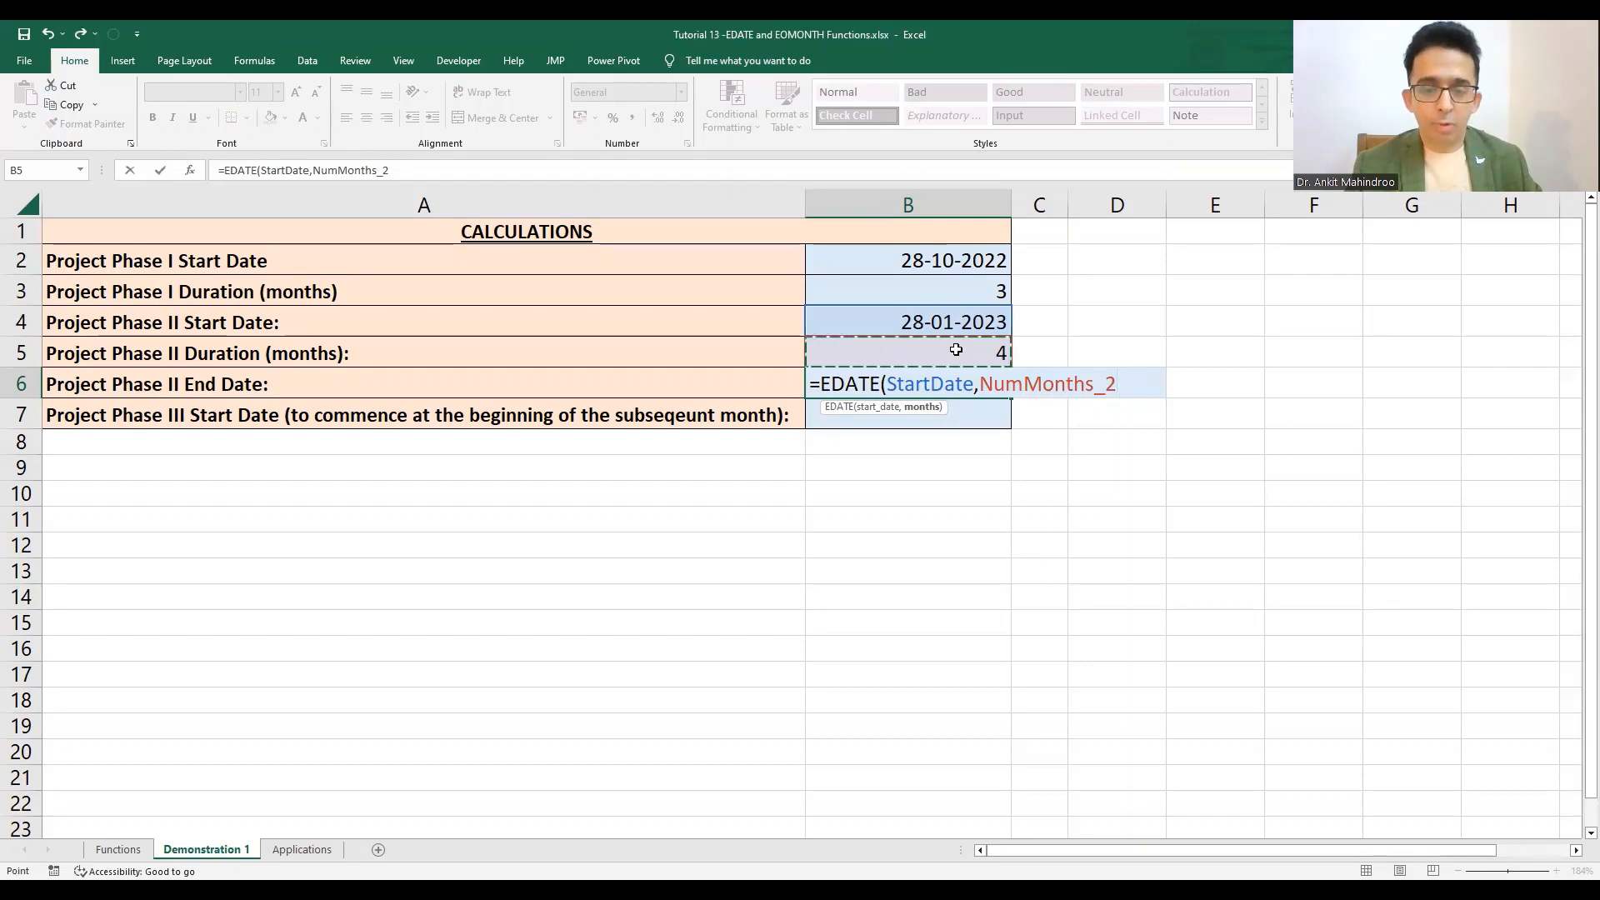
text())
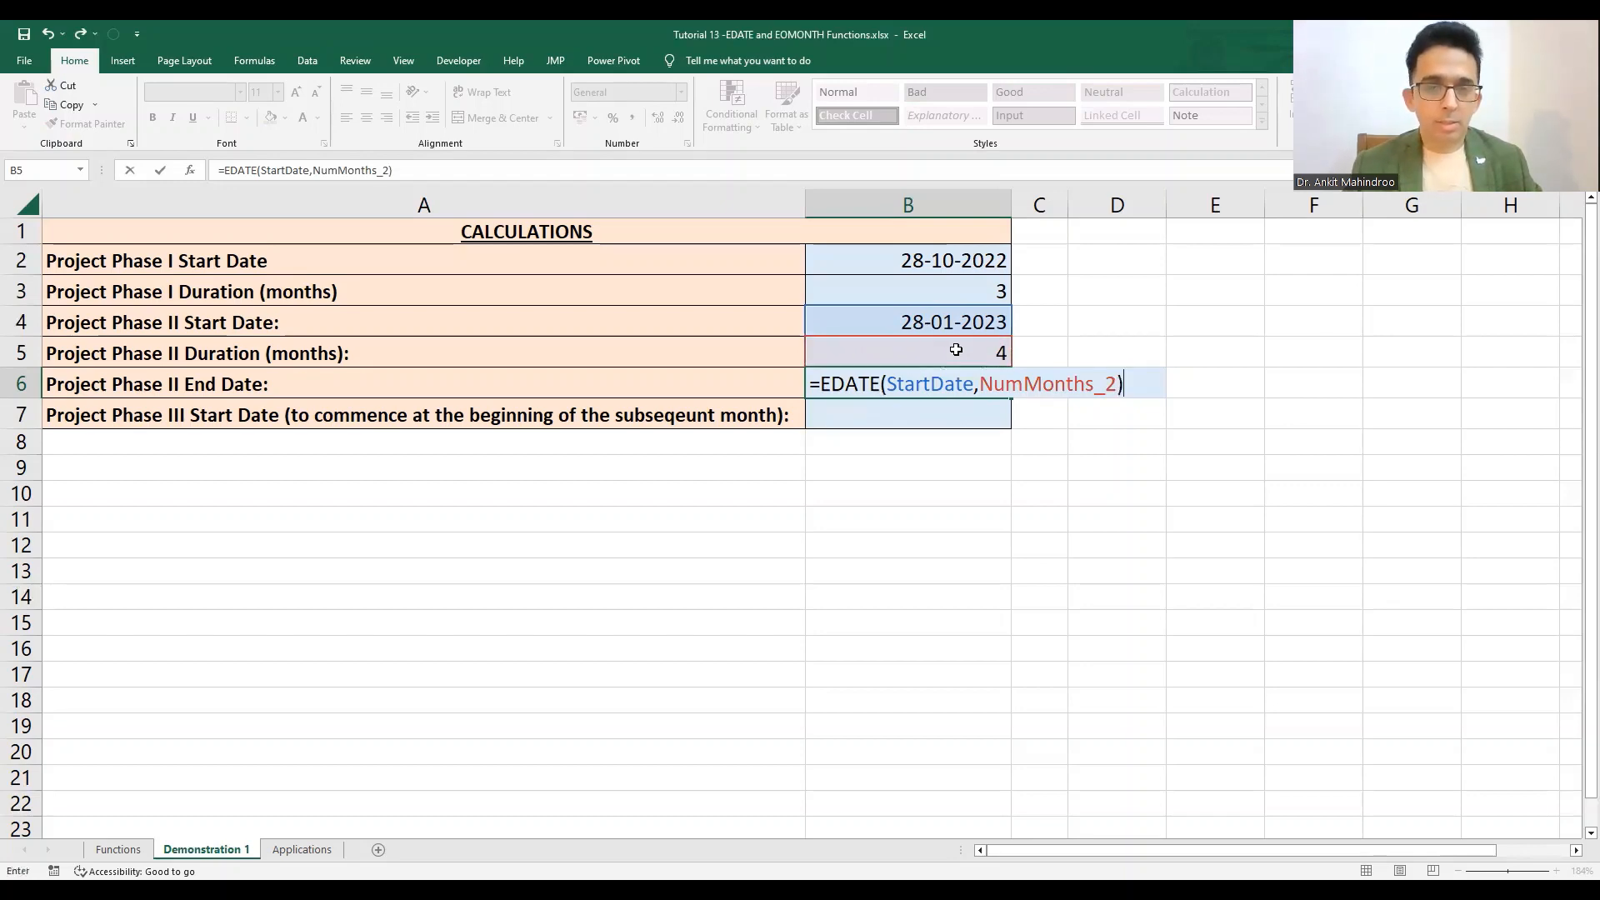
key(Return)
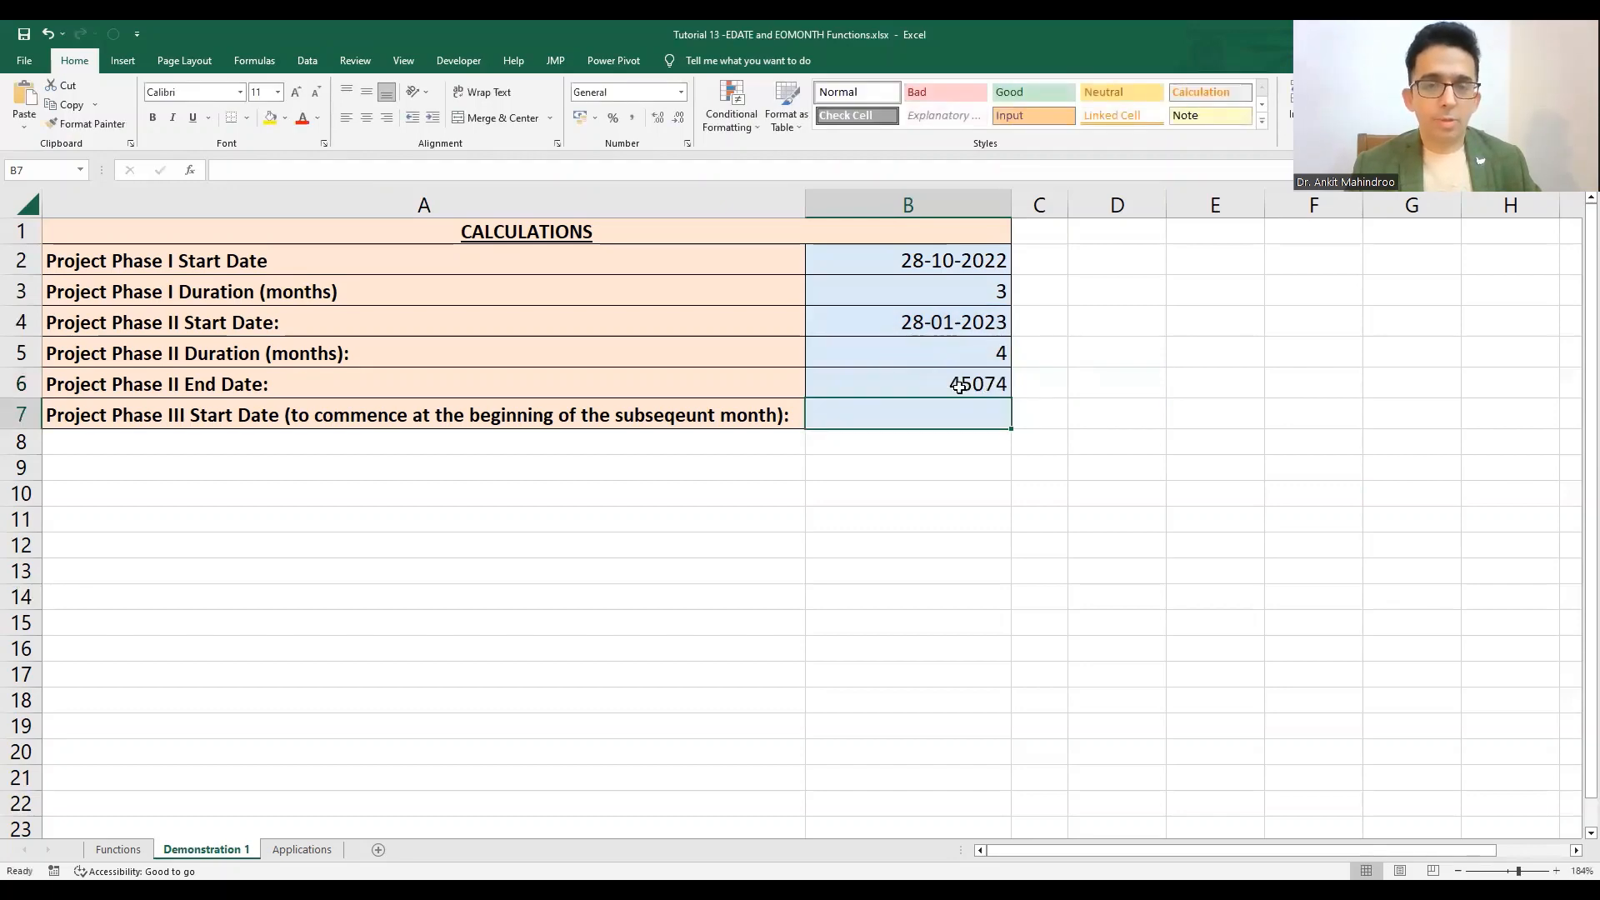
Format the Phase II end date in B6 as Short Date
click(959, 386)
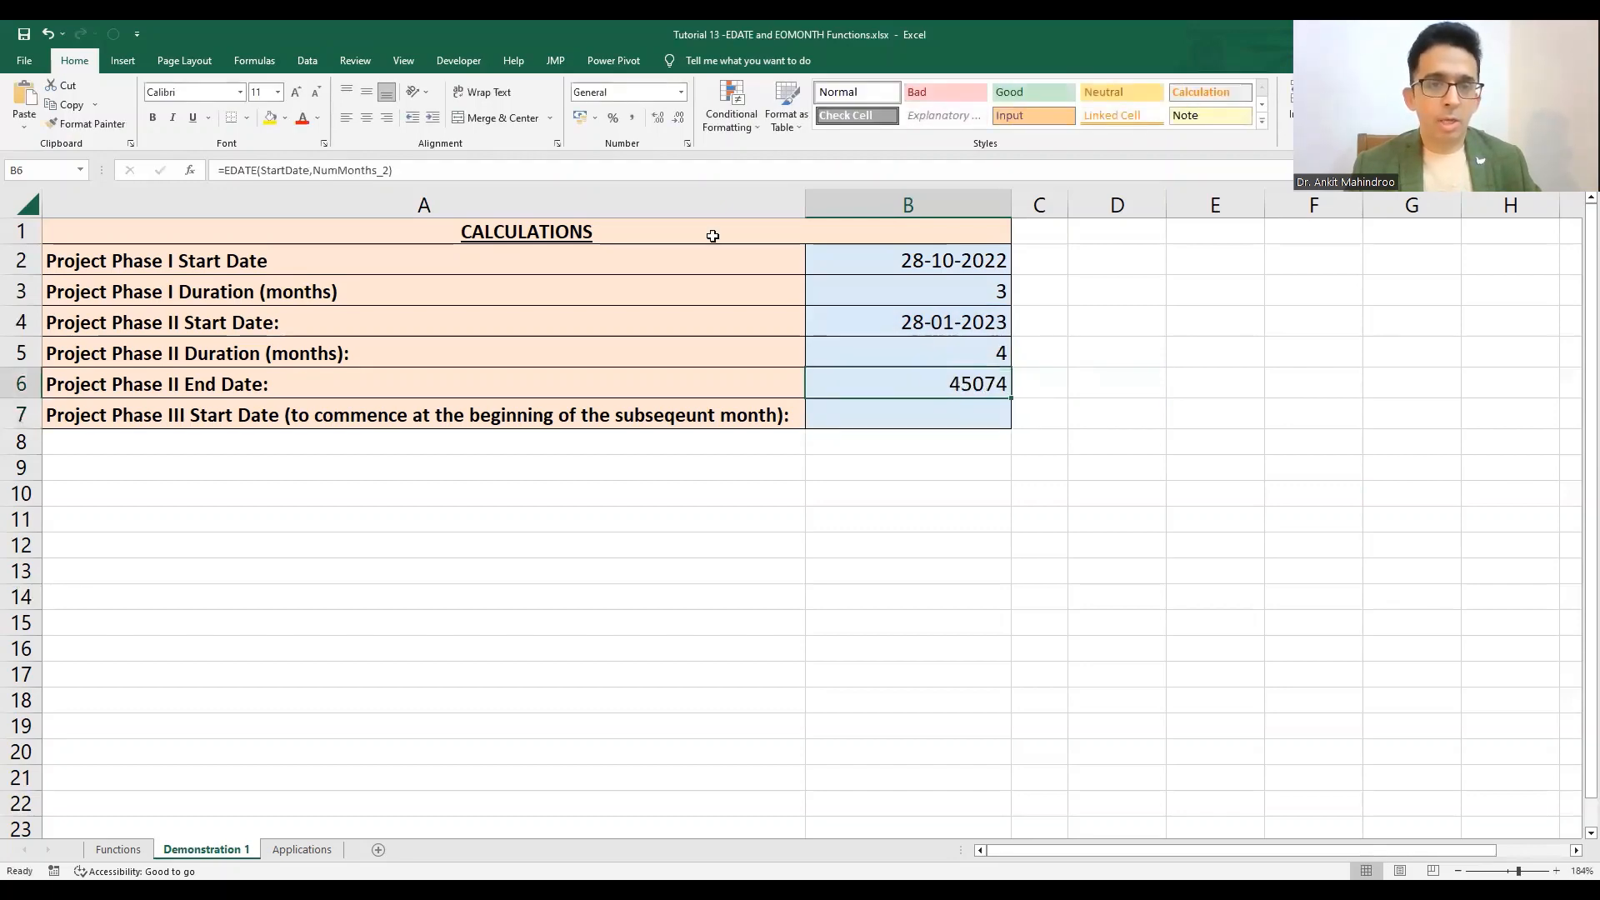
click(680, 92)
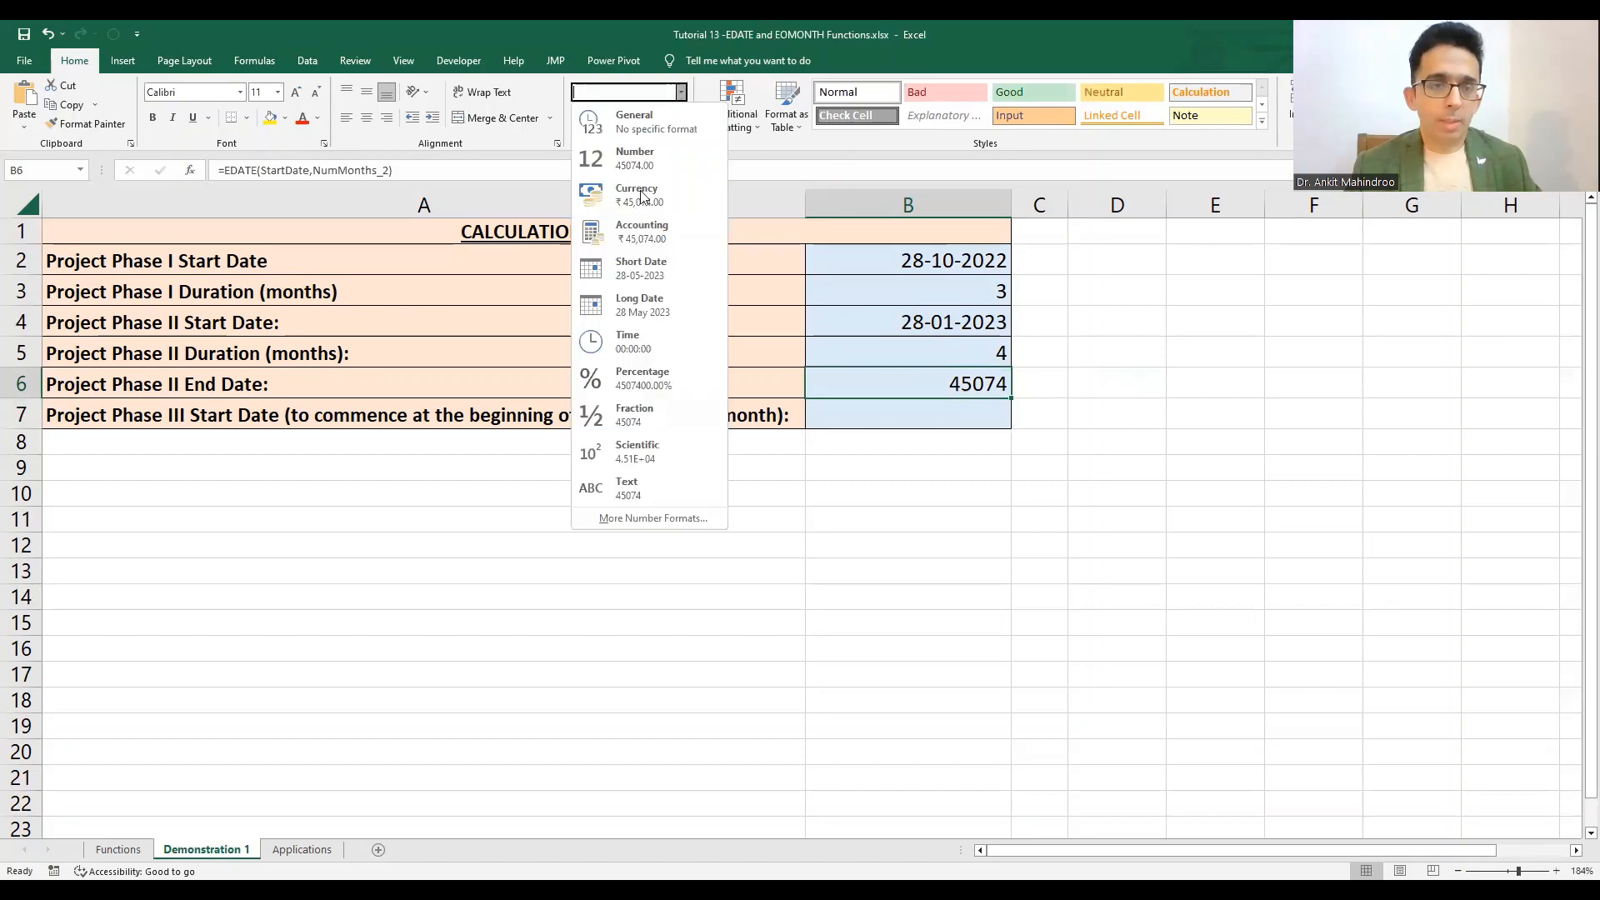
click(631, 264)
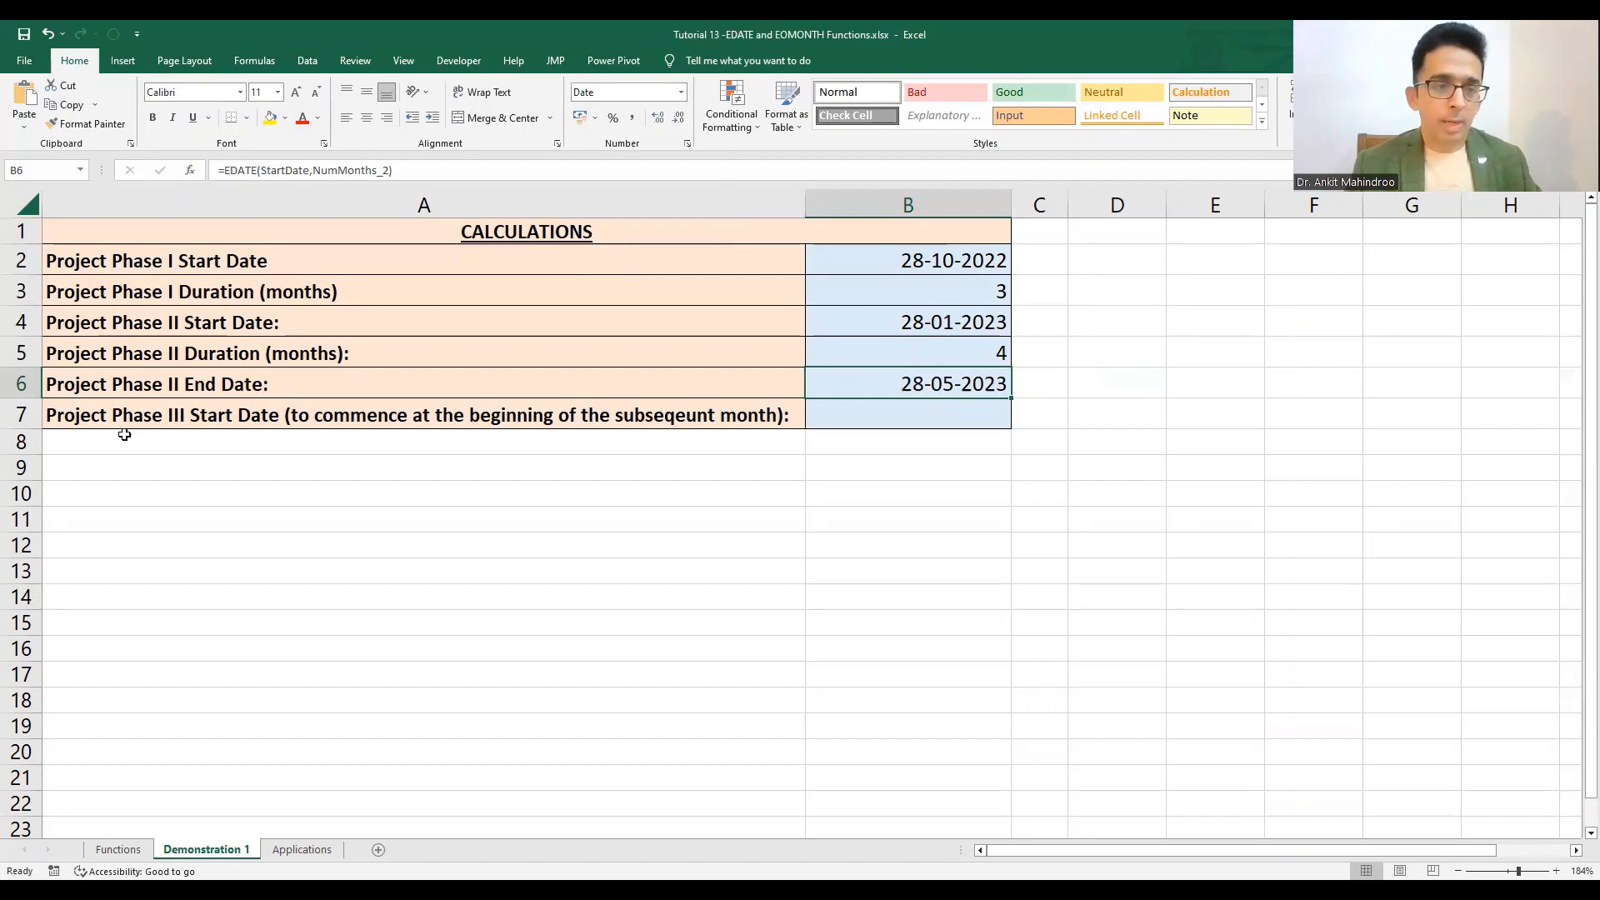
Calculate the Project Phase III Start Date in B7 with the formula =EOMONTH(StartDate,NumMonths_2)+1, referencing B4 and B5
click(106, 415)
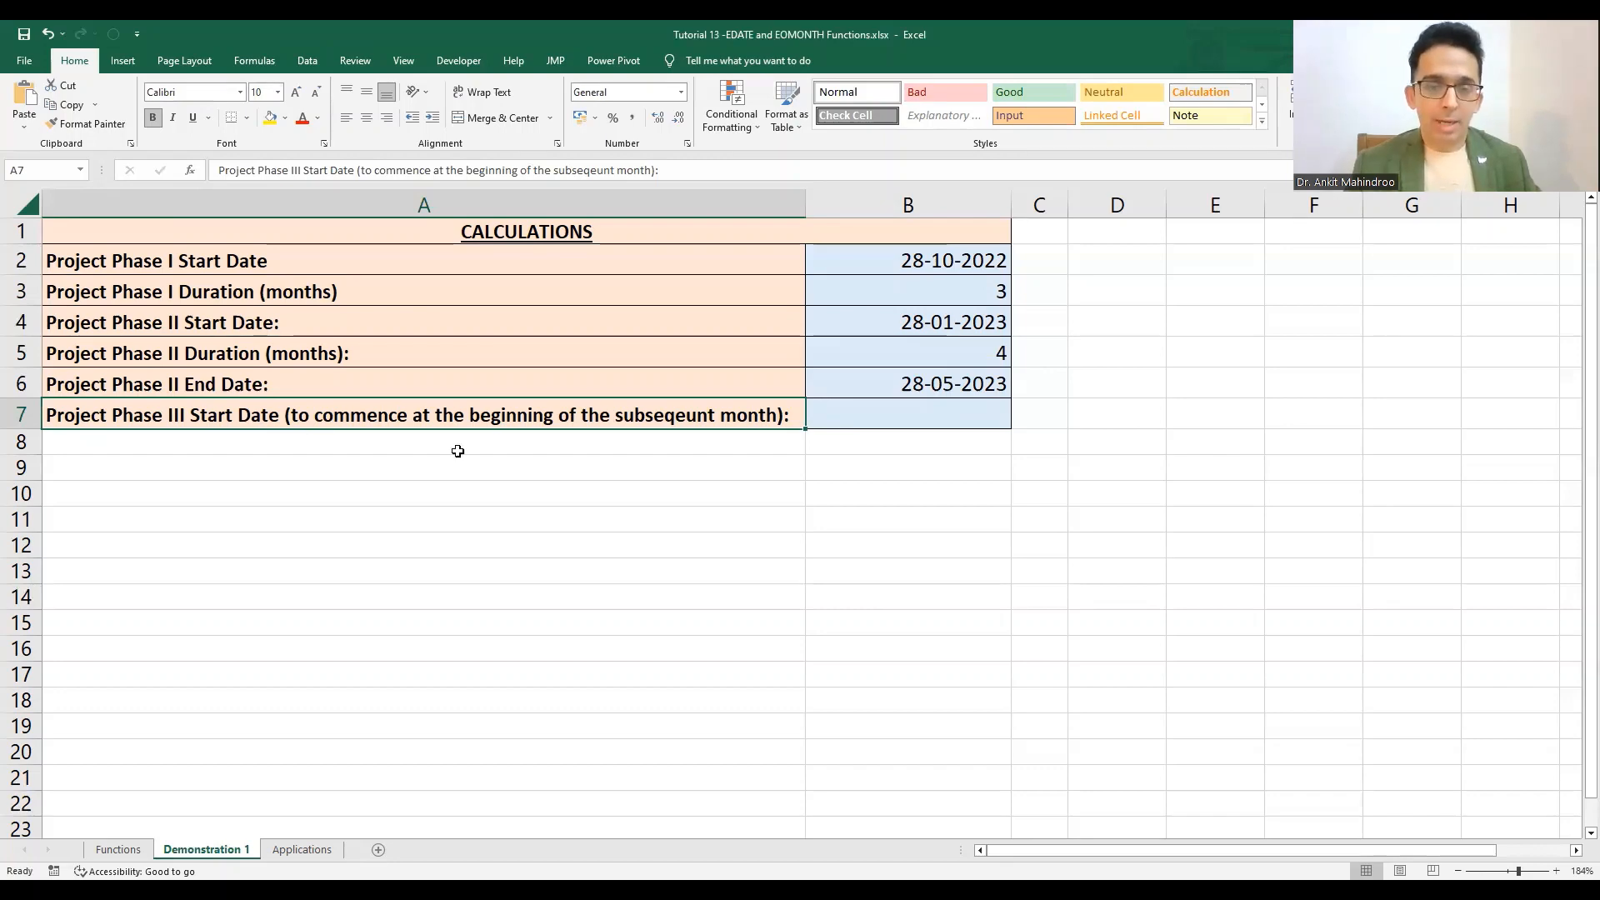
click(928, 409)
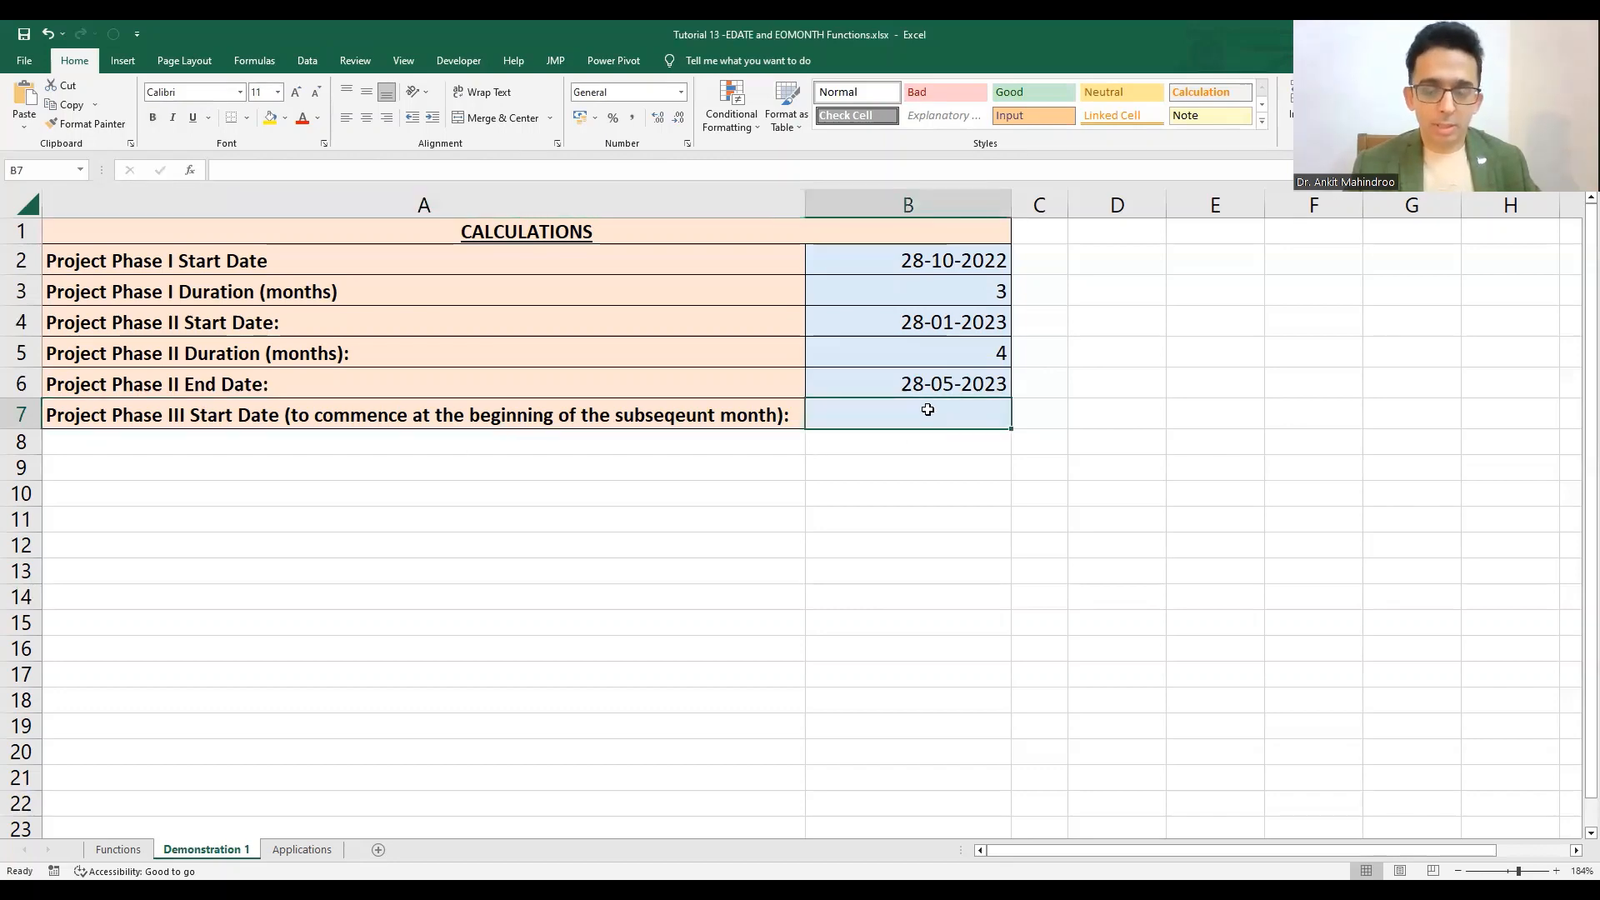
text(=)
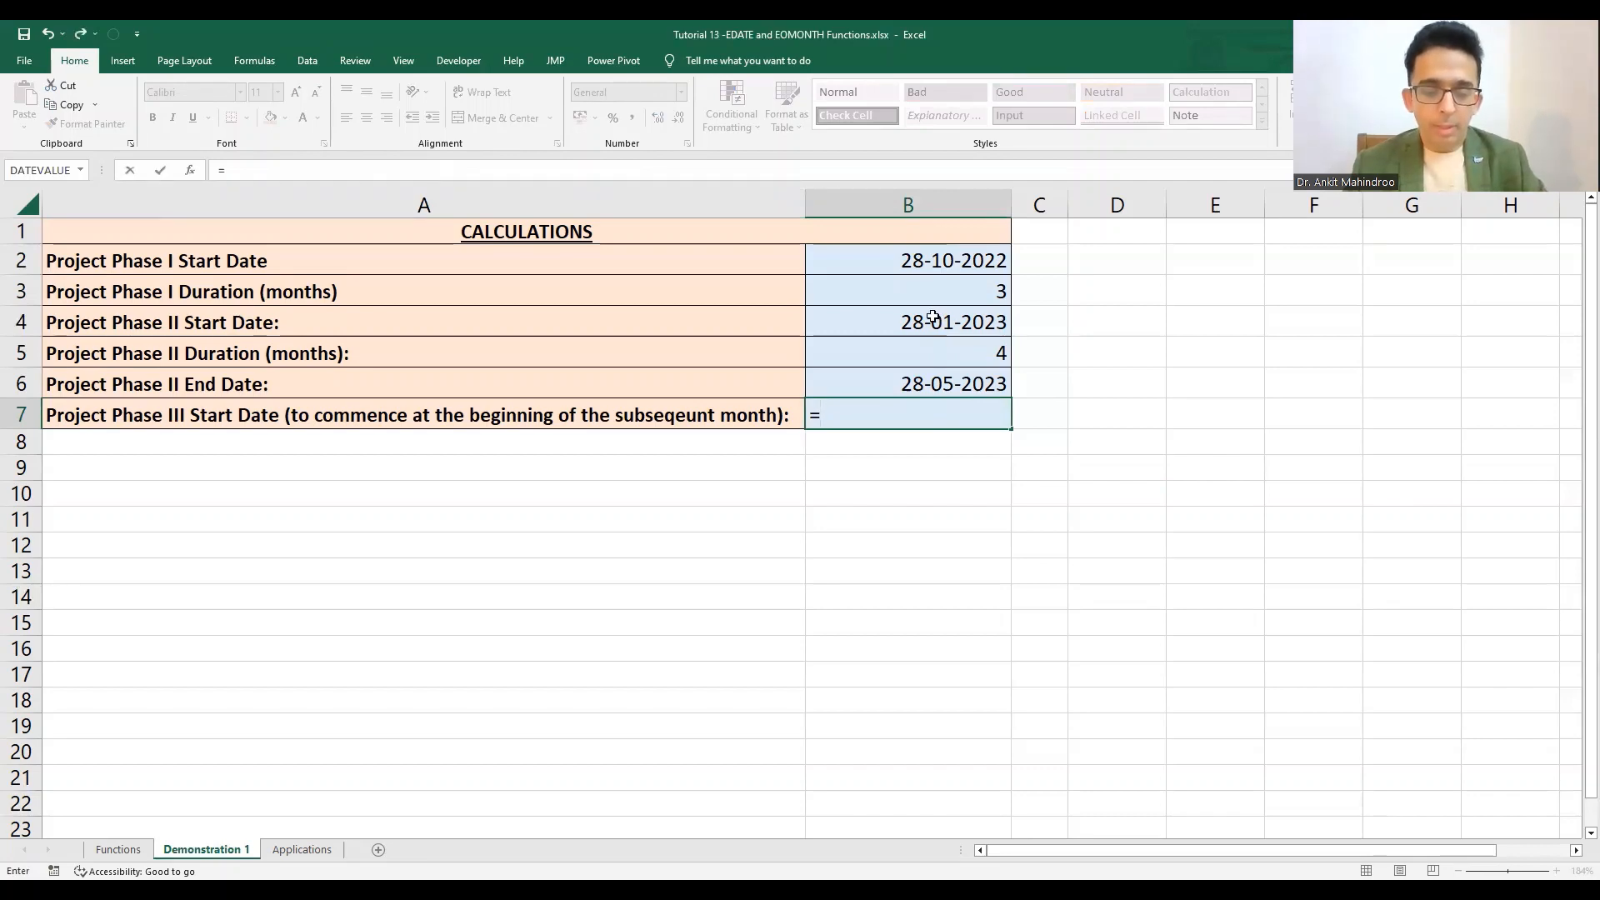
text(EOM)
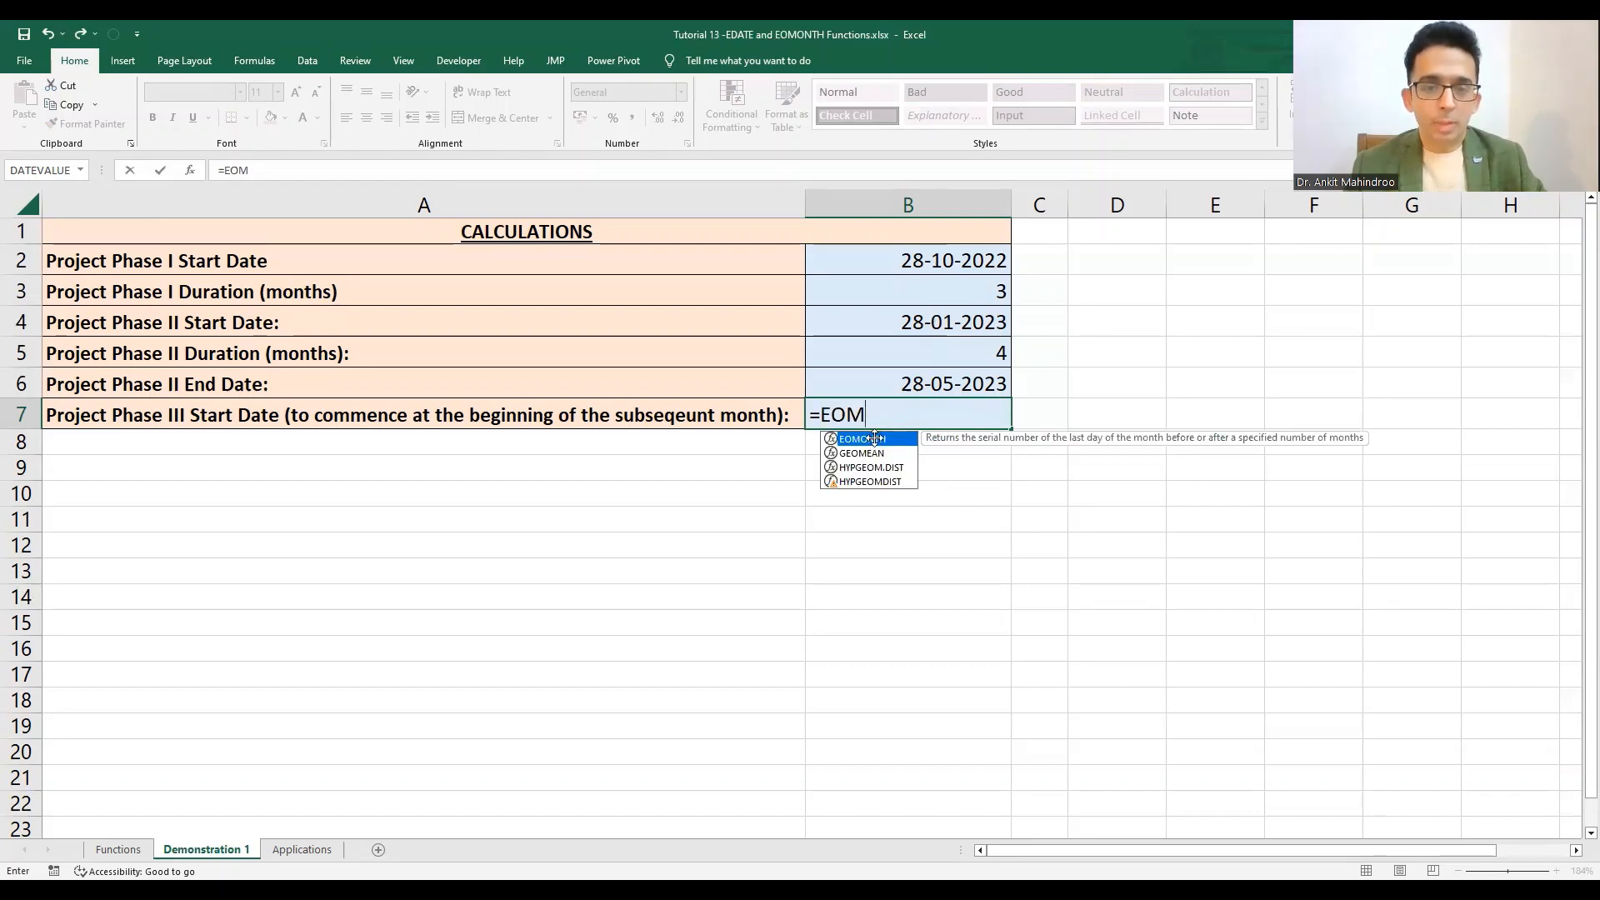
double_click(877, 444)
click(943, 322)
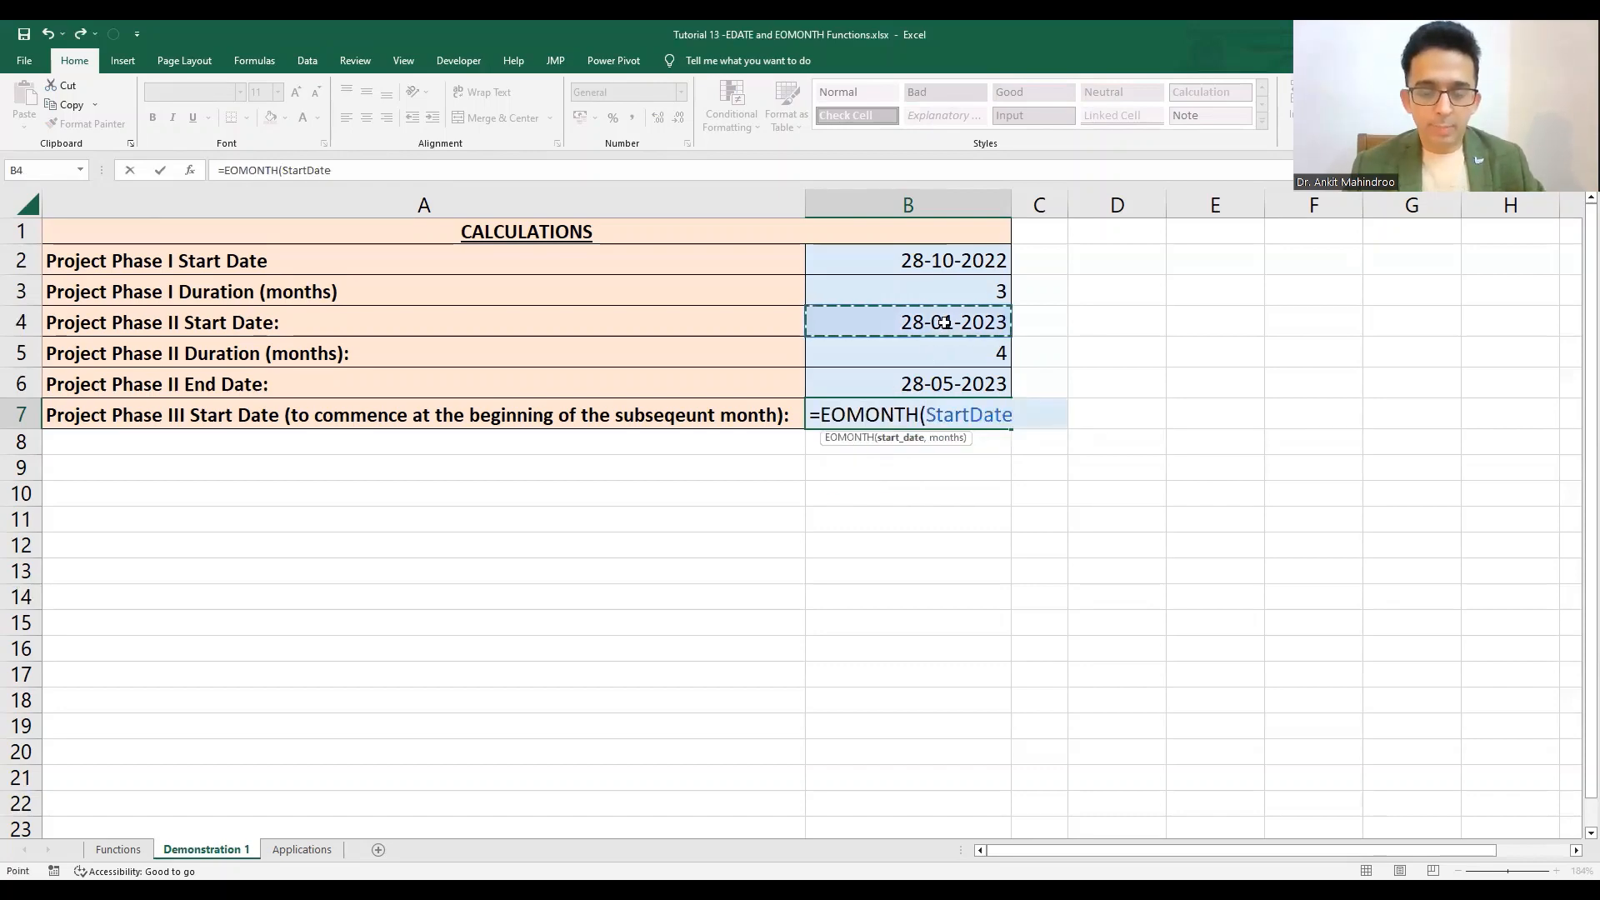
text(,)
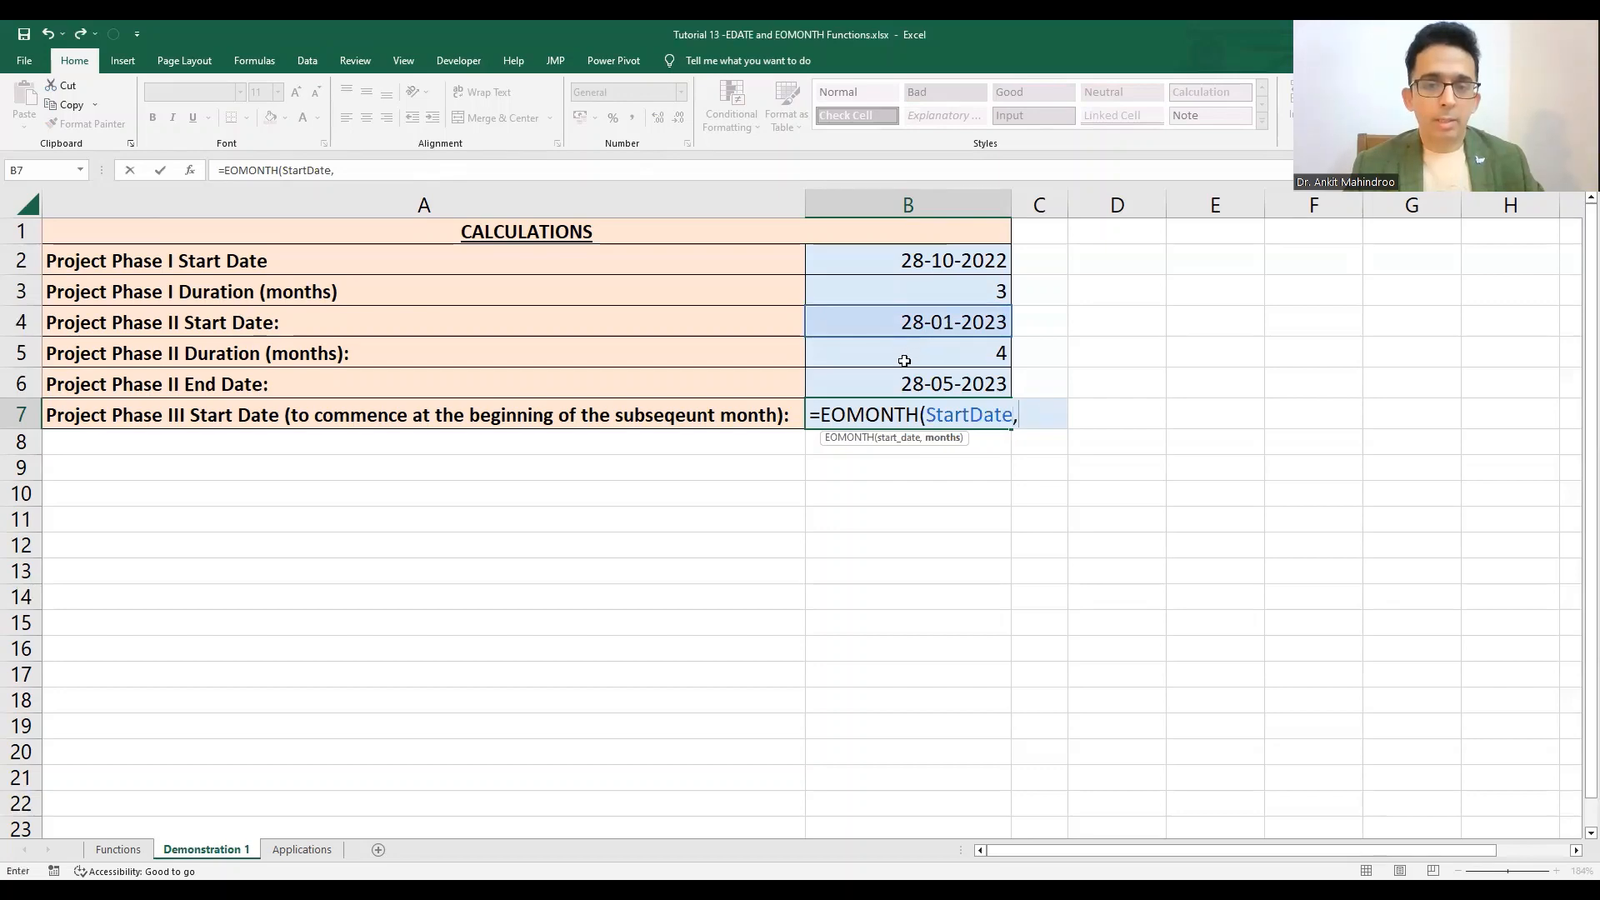
click(930, 357)
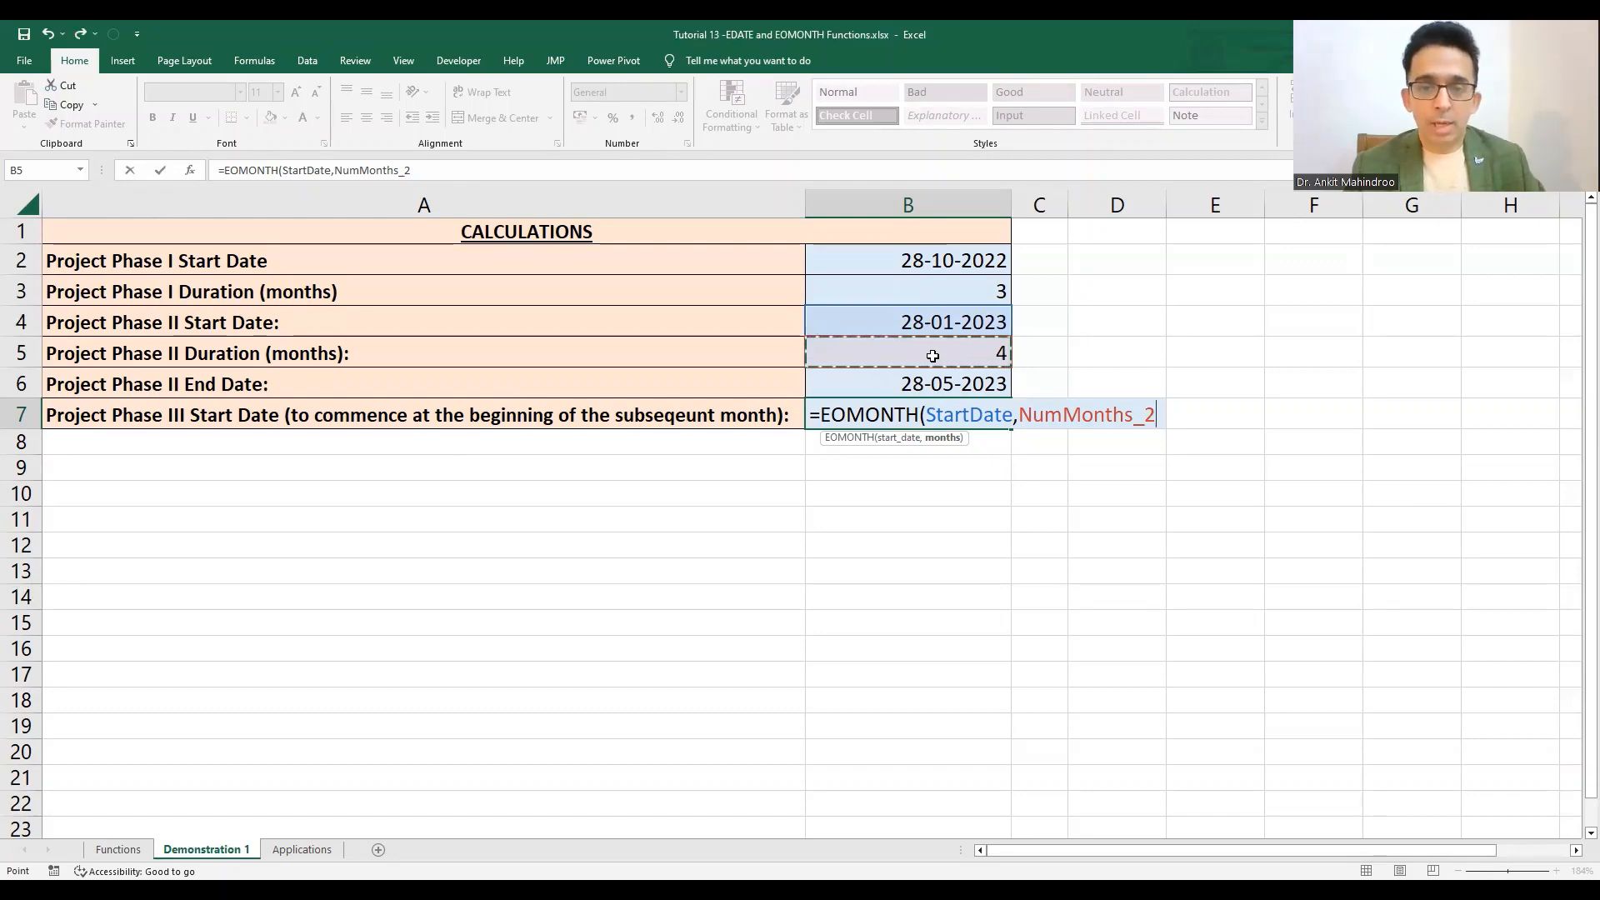
text()+)
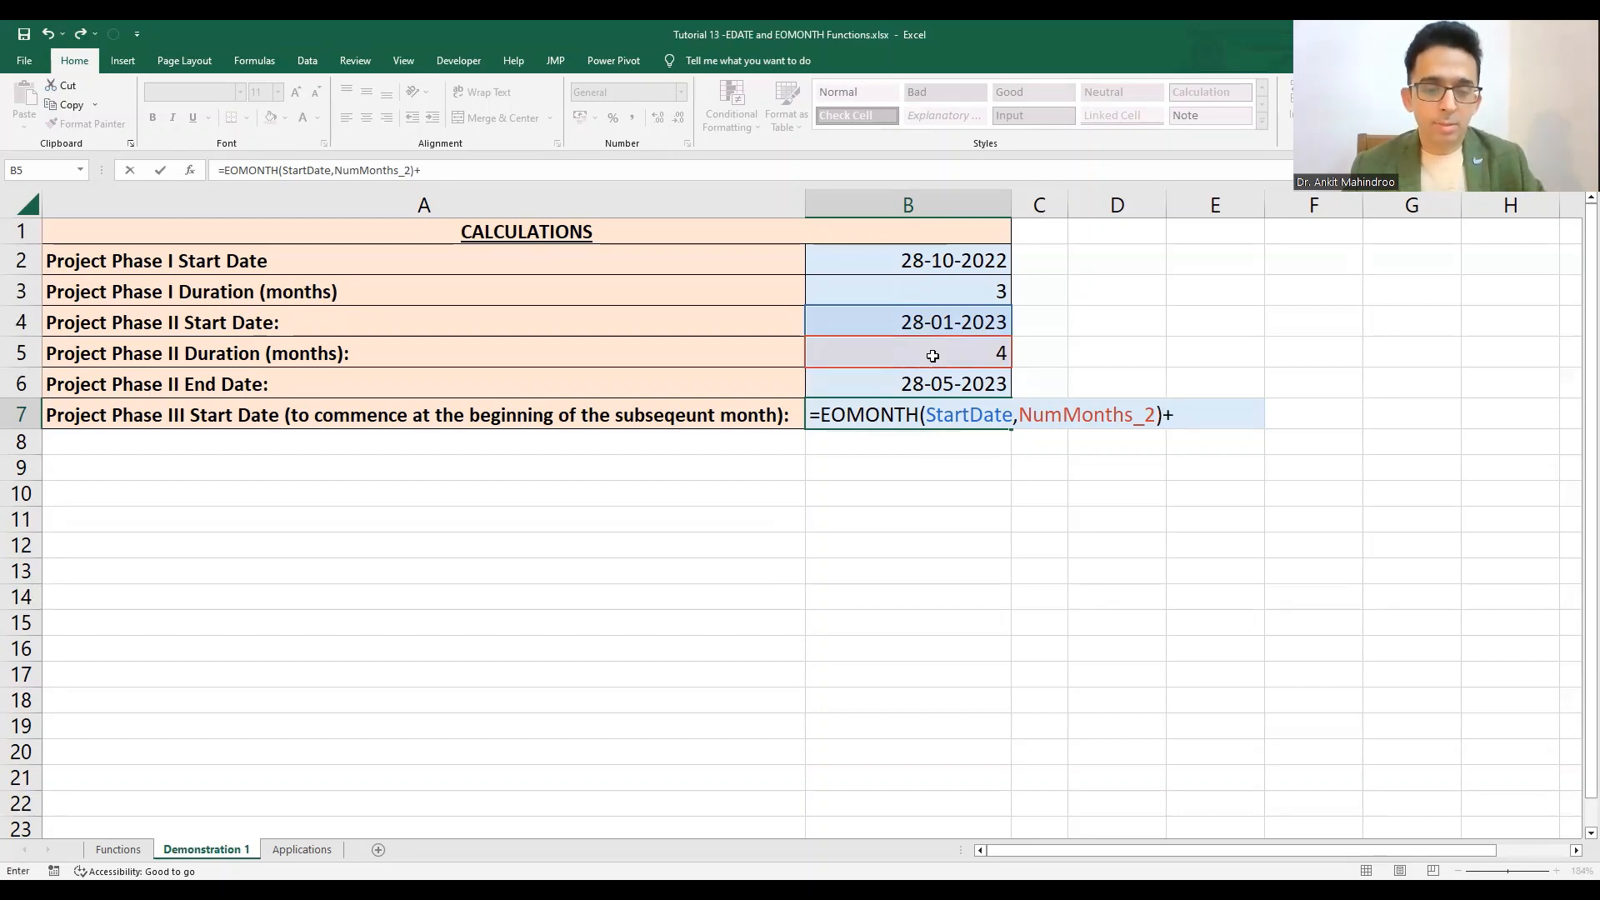
text(1)
key(Return)
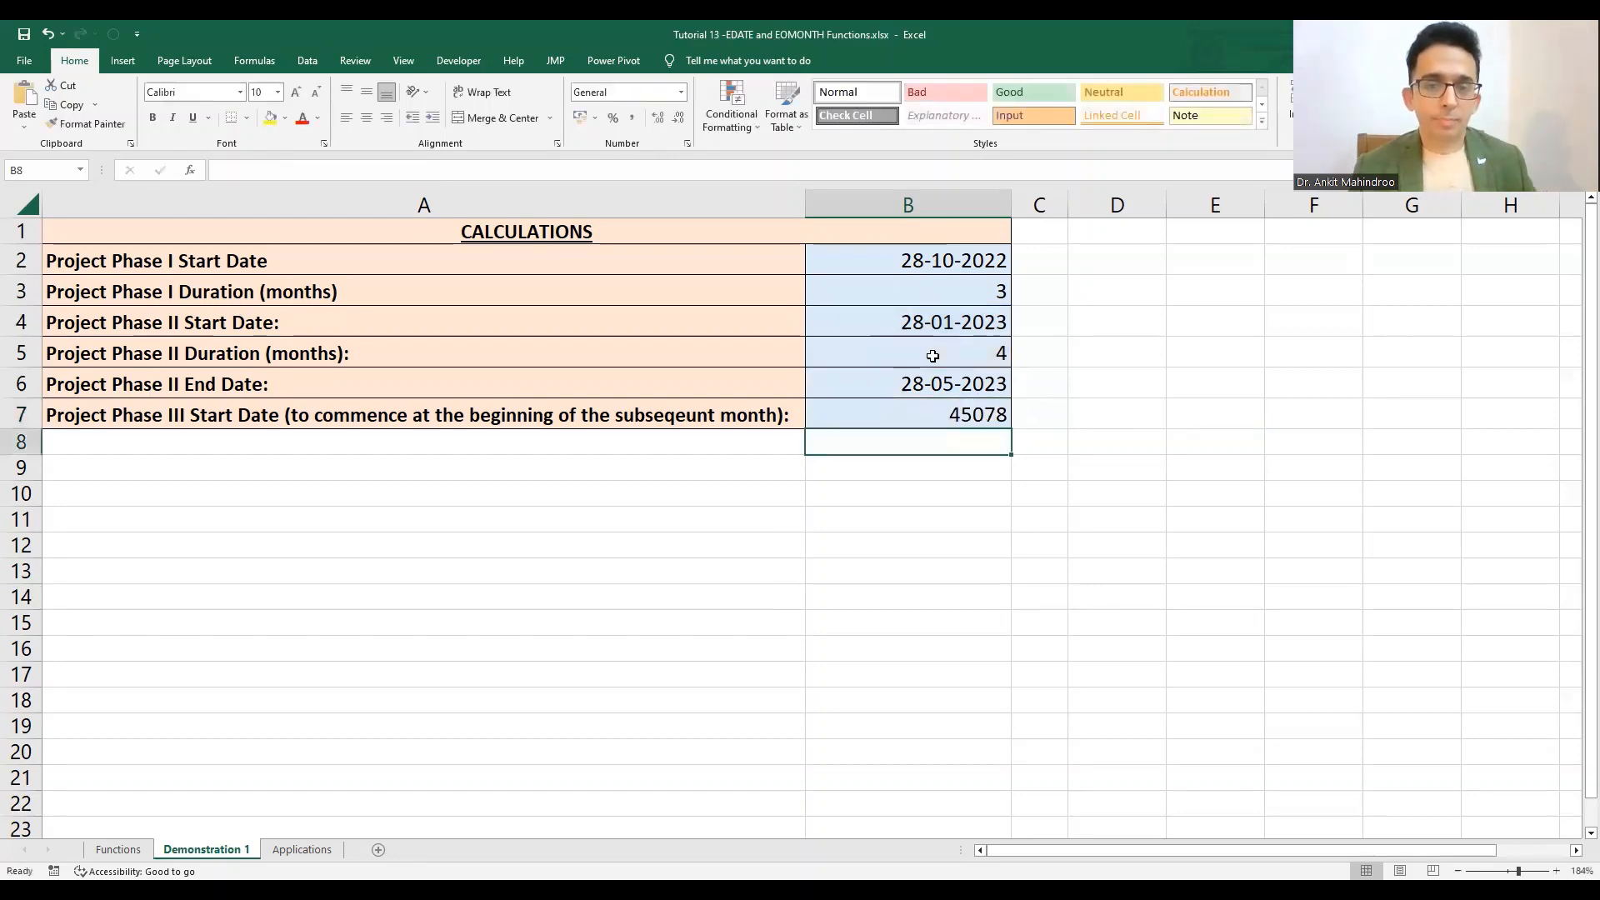
Format the Phase III start date in B7 as Short Date
key(Up)
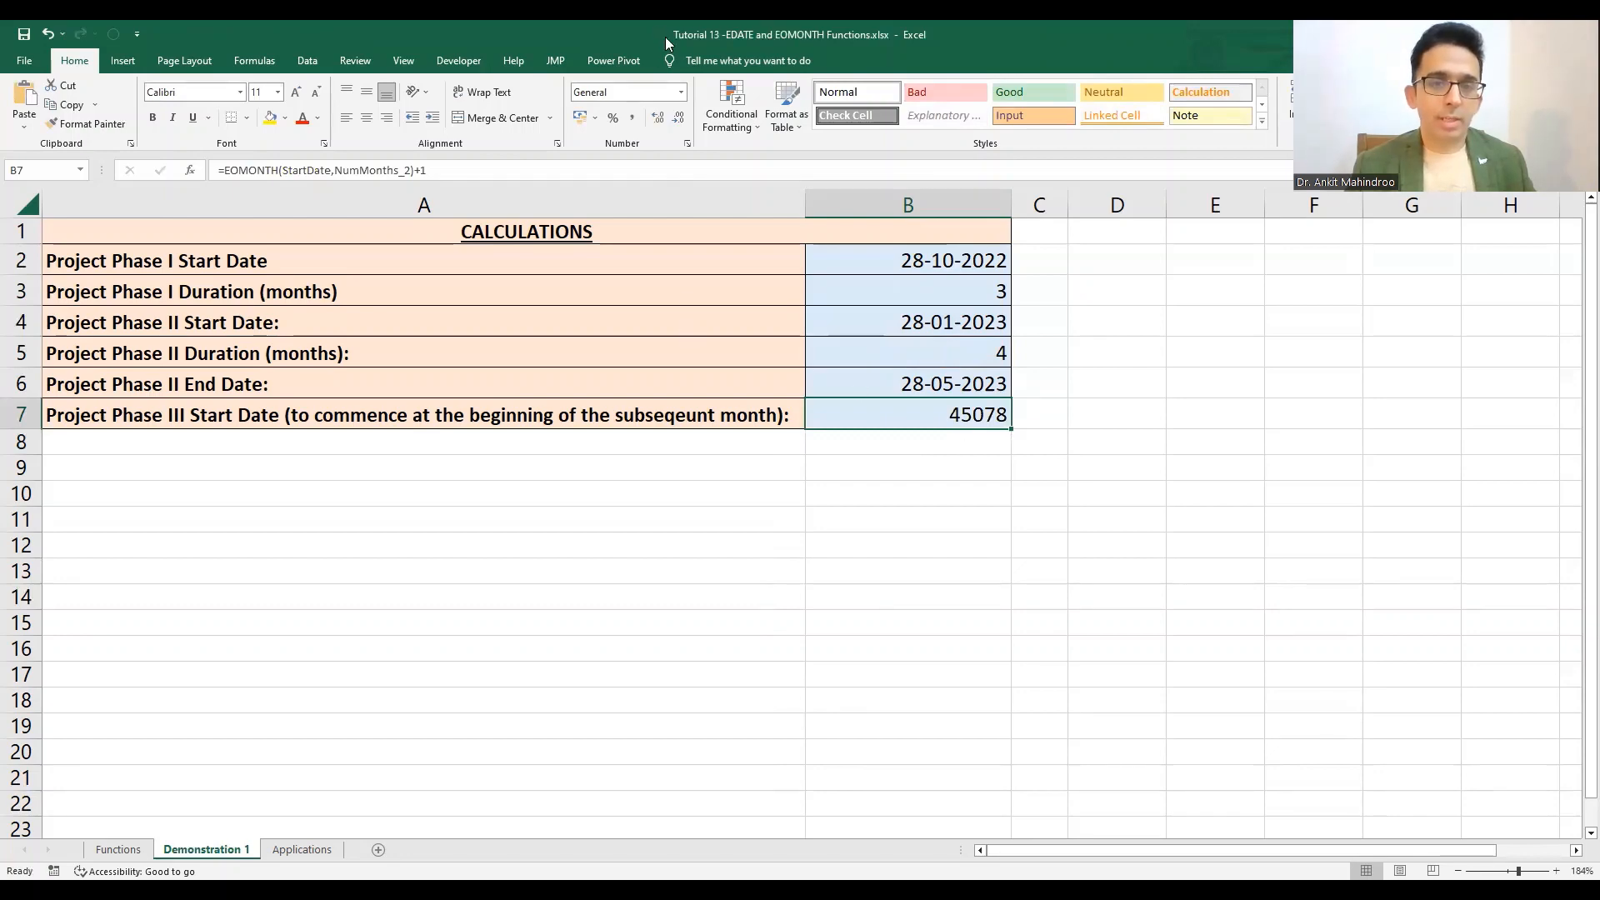
click(680, 93)
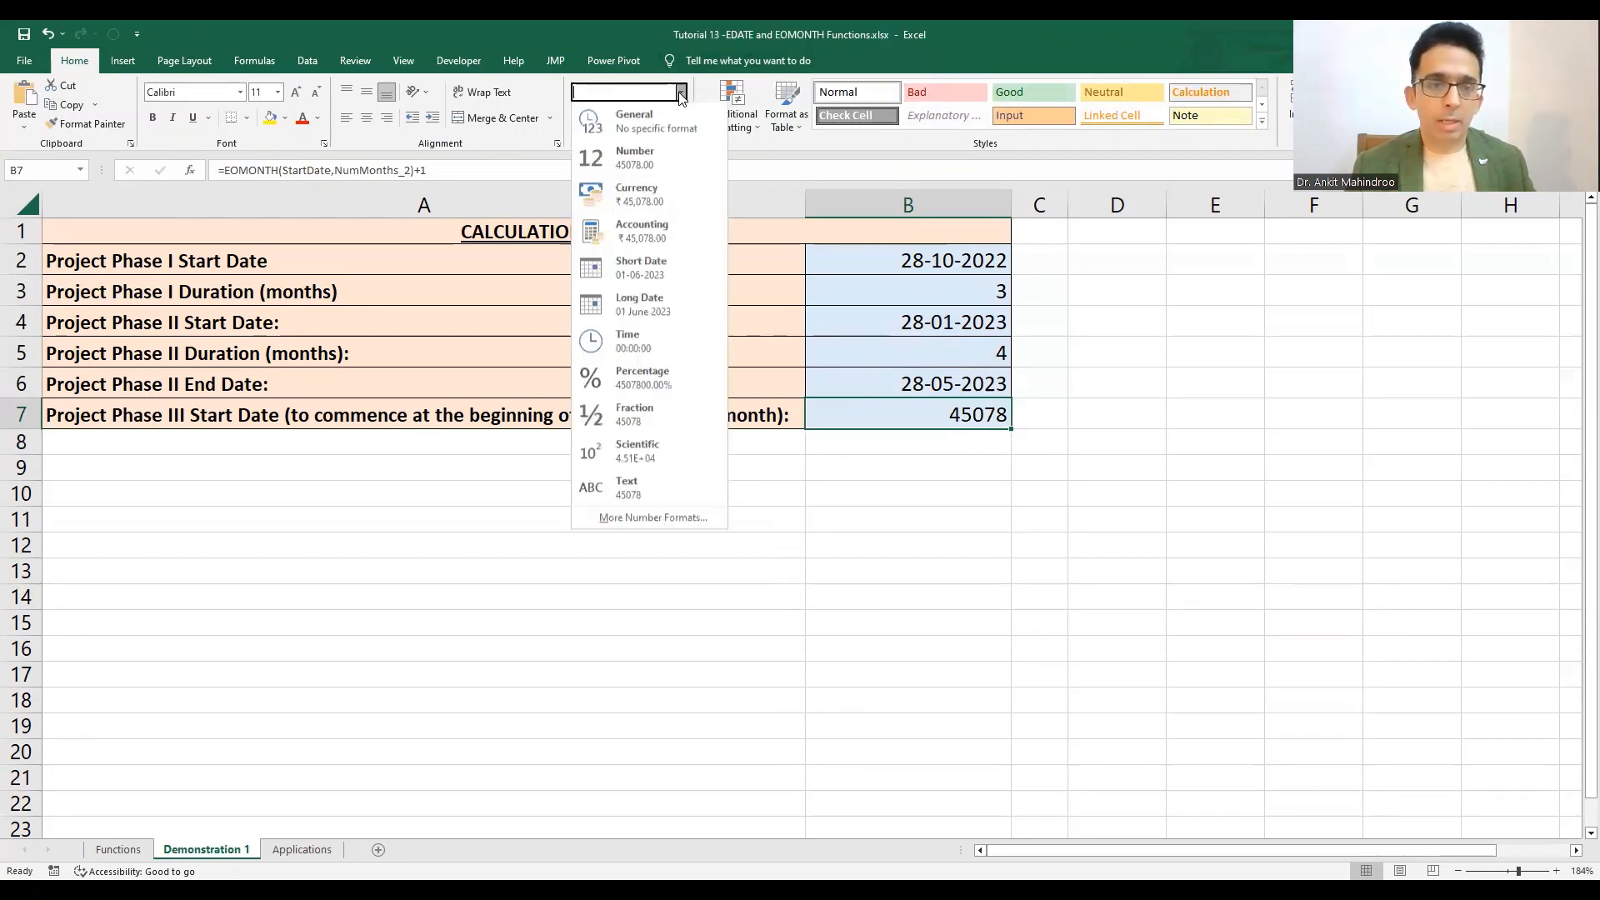
click(674, 269)
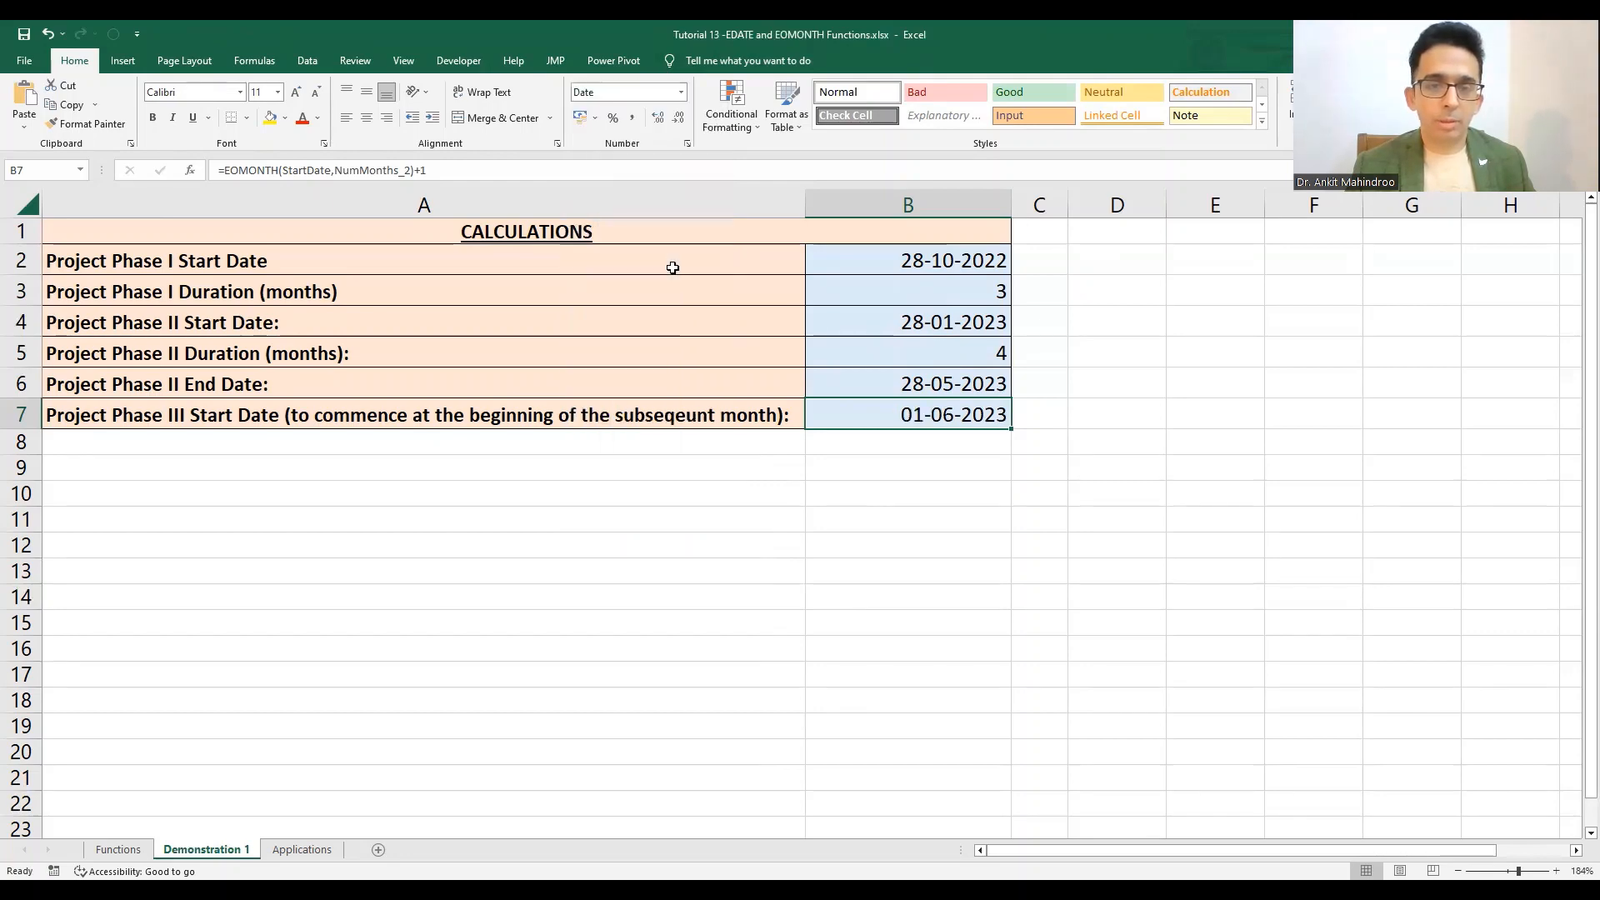
click(846, 595)
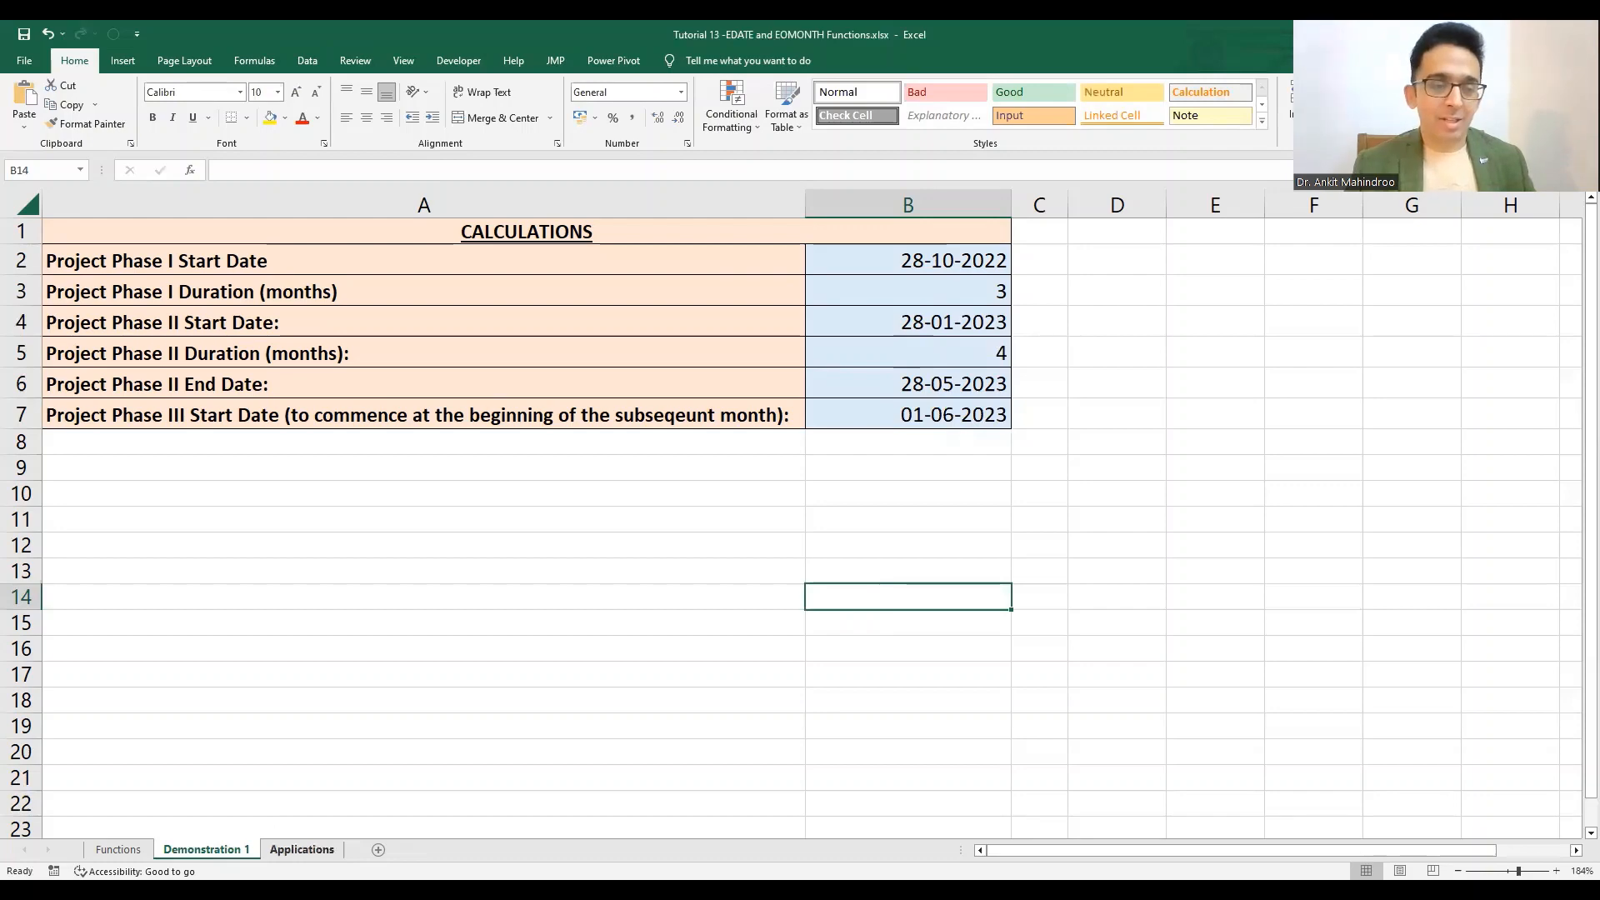
Open the Applications sheet to review the uses and alternatives of the EDATE and EOMONTH functions
click(302, 850)
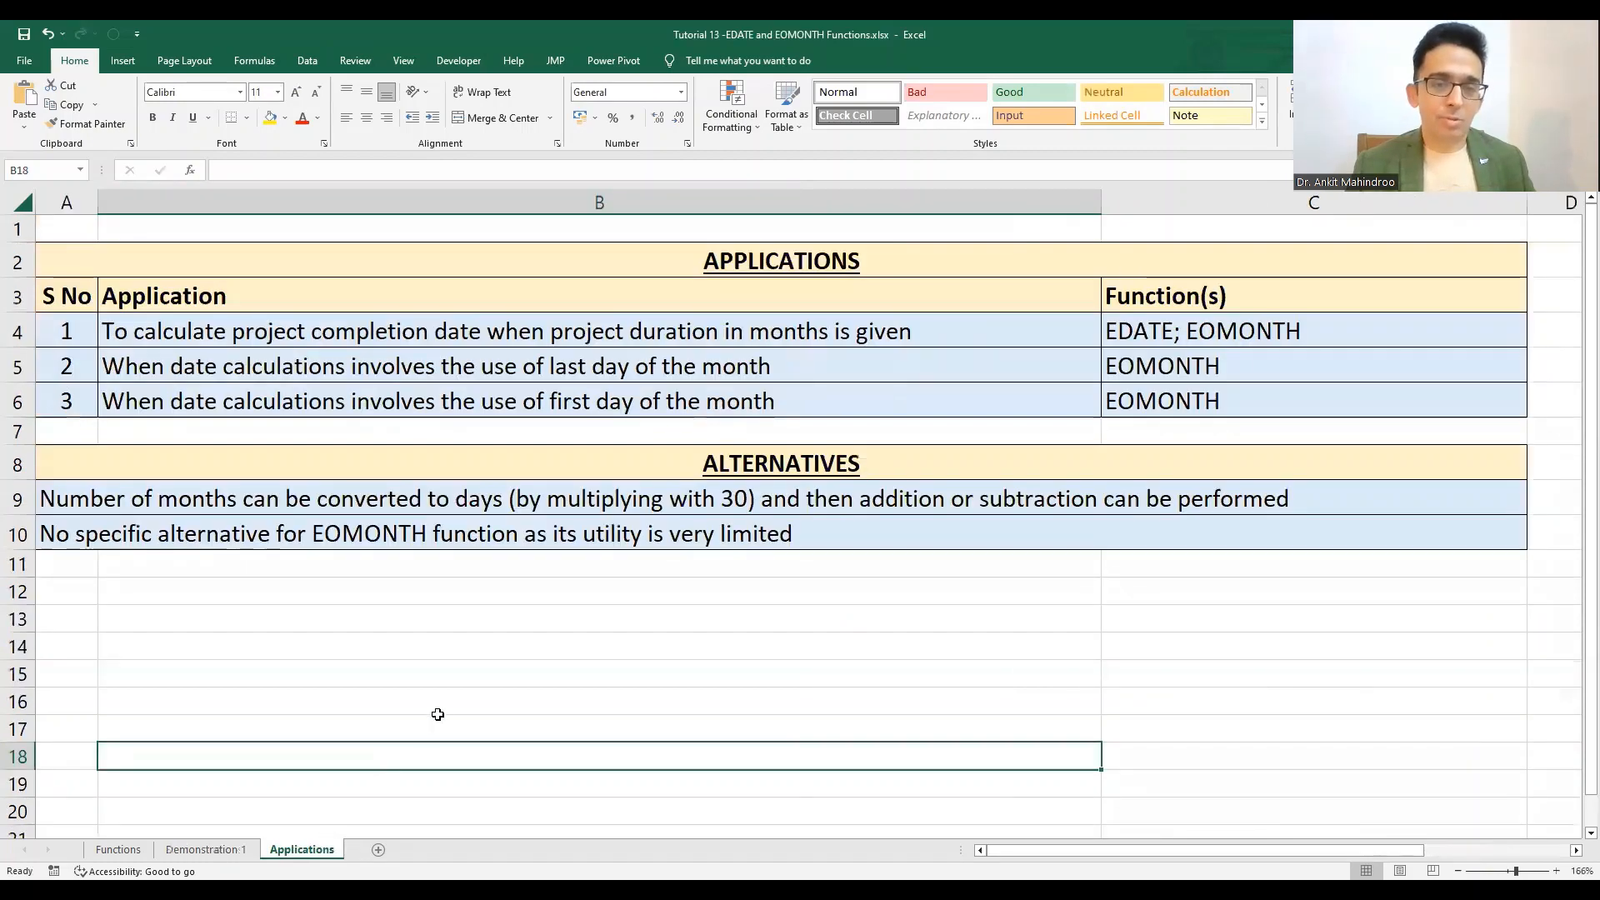